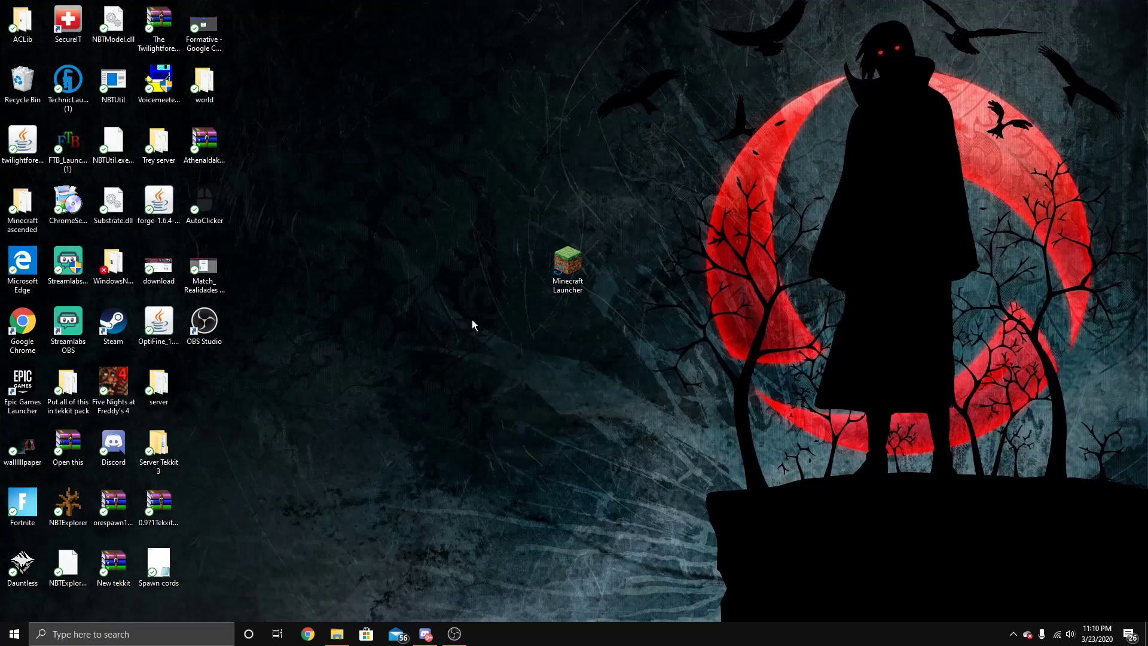
# Step: Open the Minecraft Launcher from the desktop and select the Latest release 1.15.2 as the version to play
pyautogui.doubleClick(569, 292)
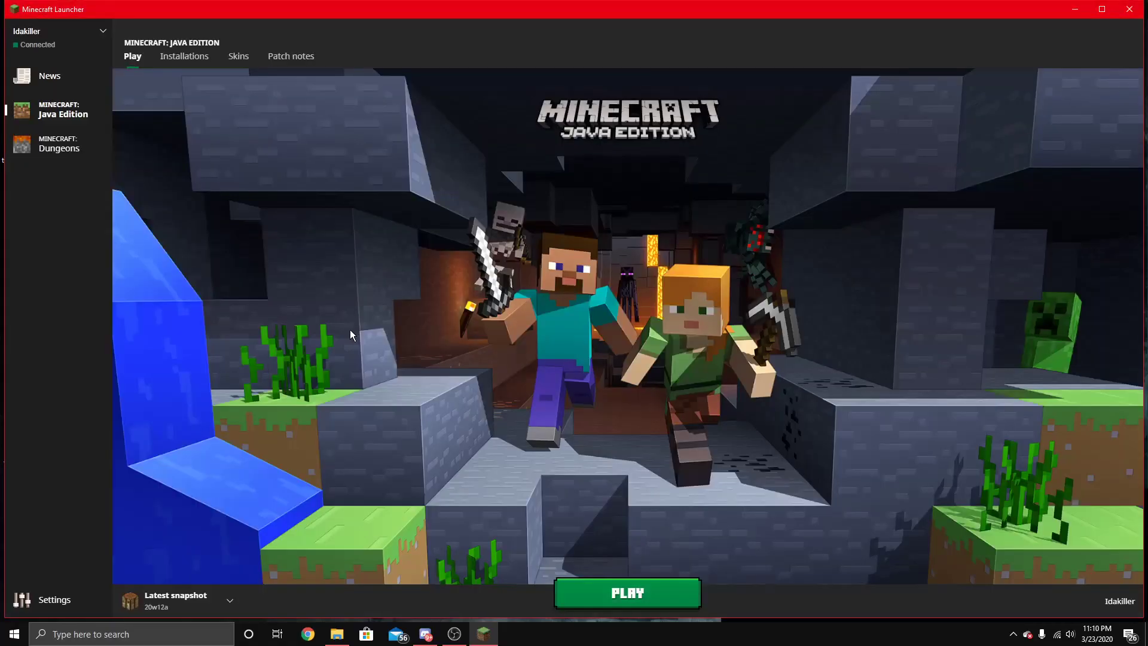
pyautogui.click(195, 605)
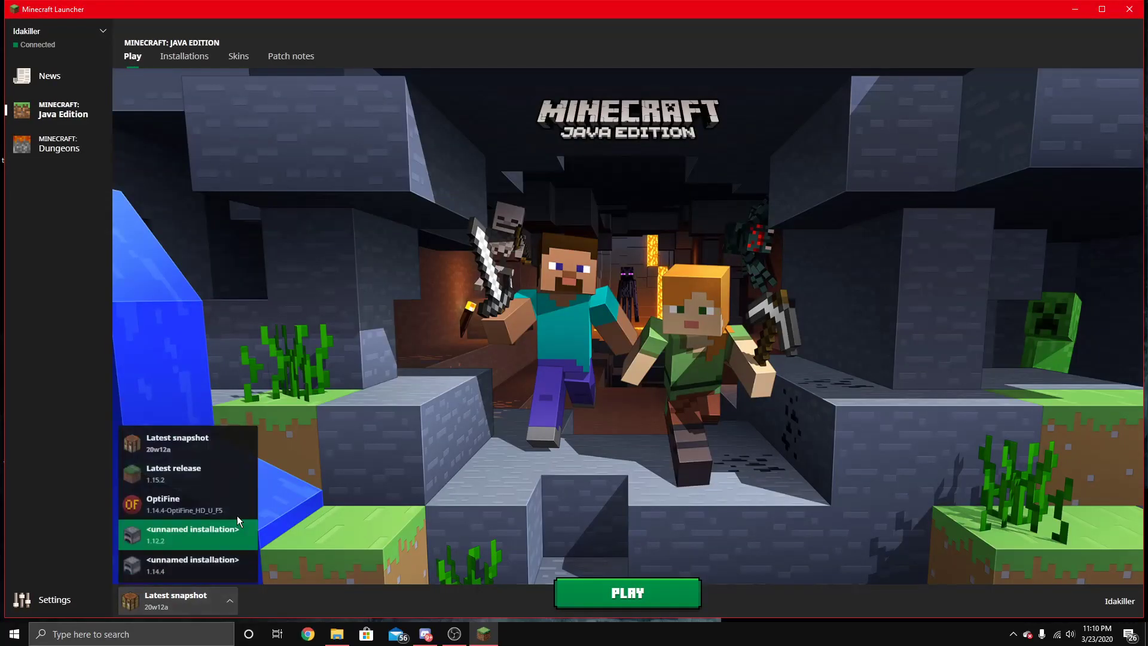
pyautogui.click(183, 476)
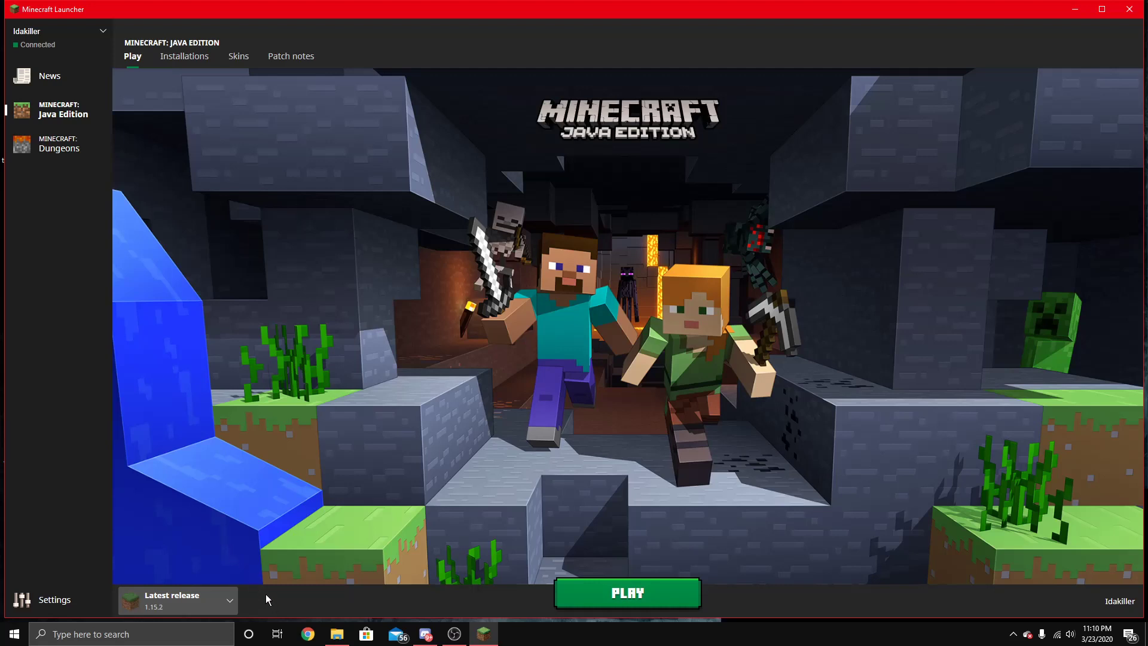
# Step: Download and save server.jar for Latest release (1.15.2) from the launcher's new installation form, and close the browser when it finishes
pyautogui.click(171, 58)
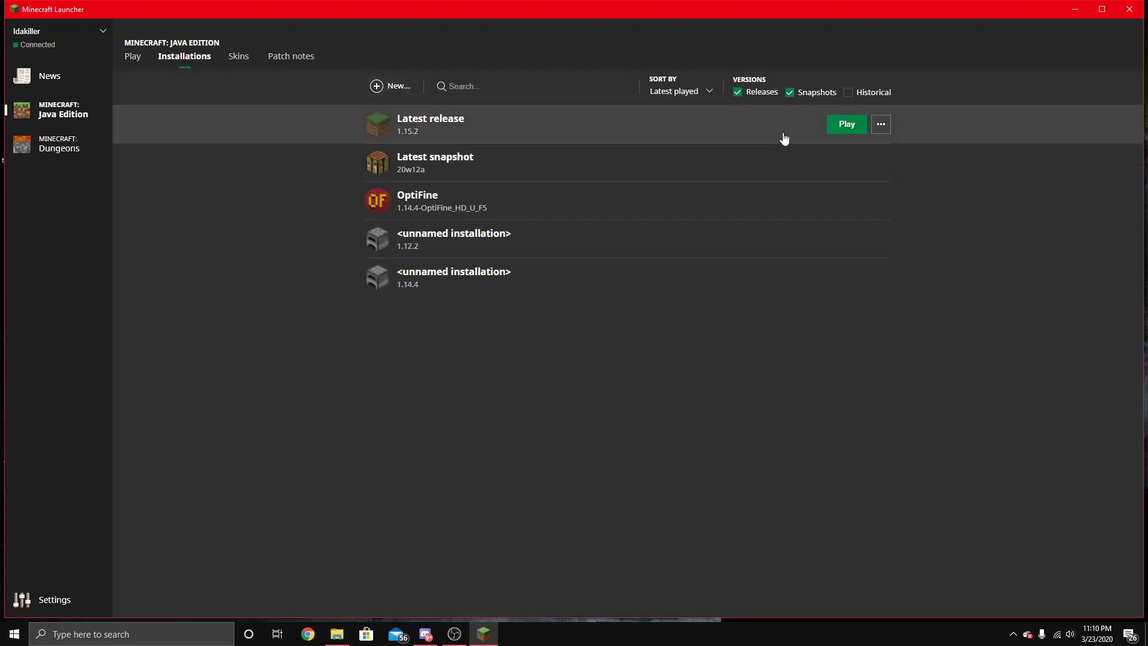
pyautogui.click(378, 87)
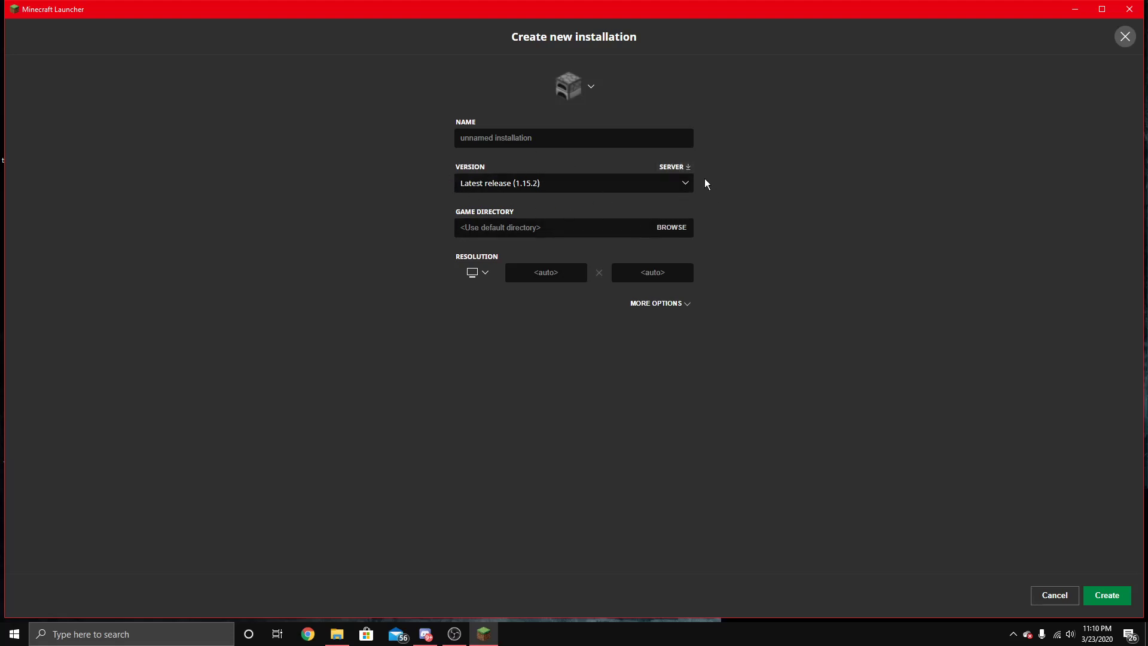
pyautogui.click(685, 170)
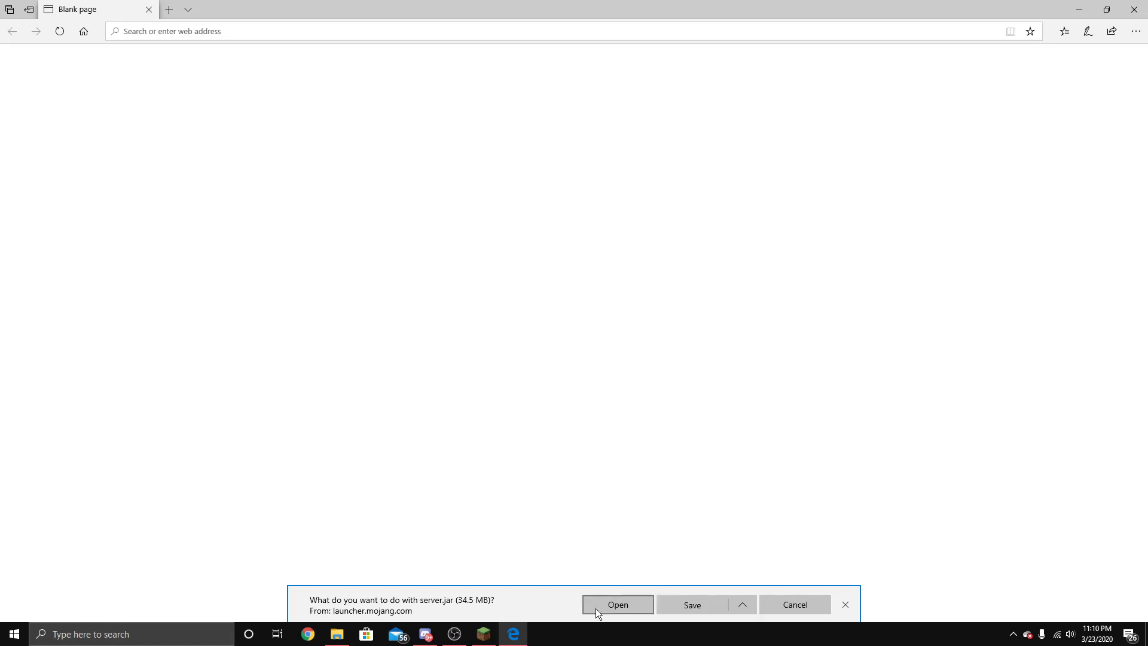
pyautogui.click(683, 611)
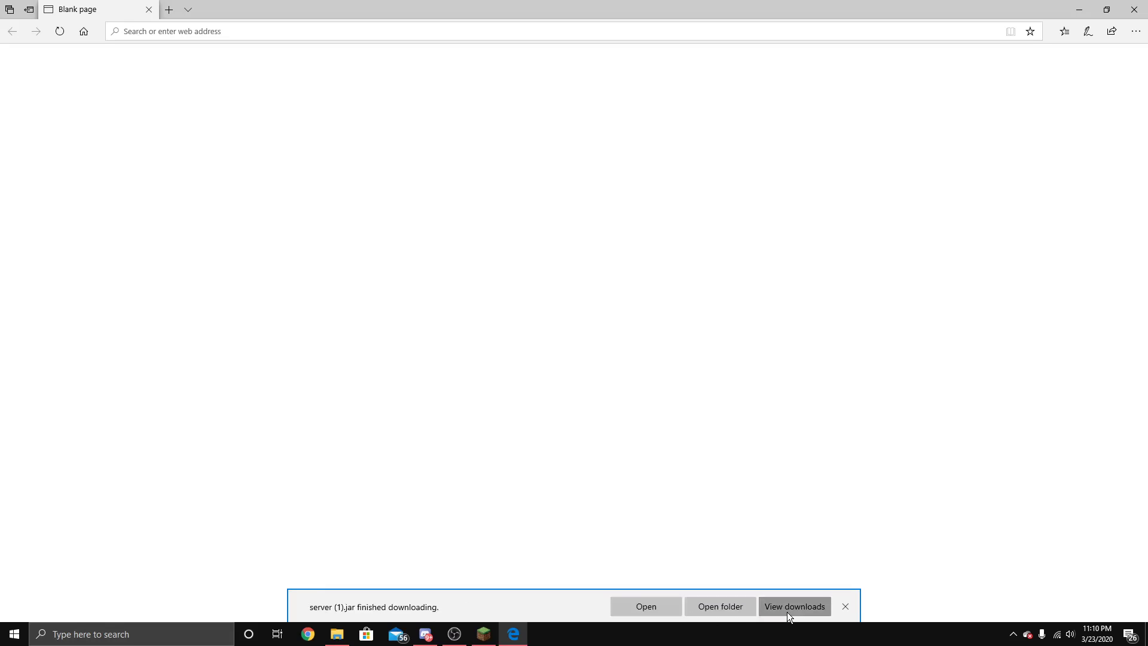
pyautogui.click(787, 611)
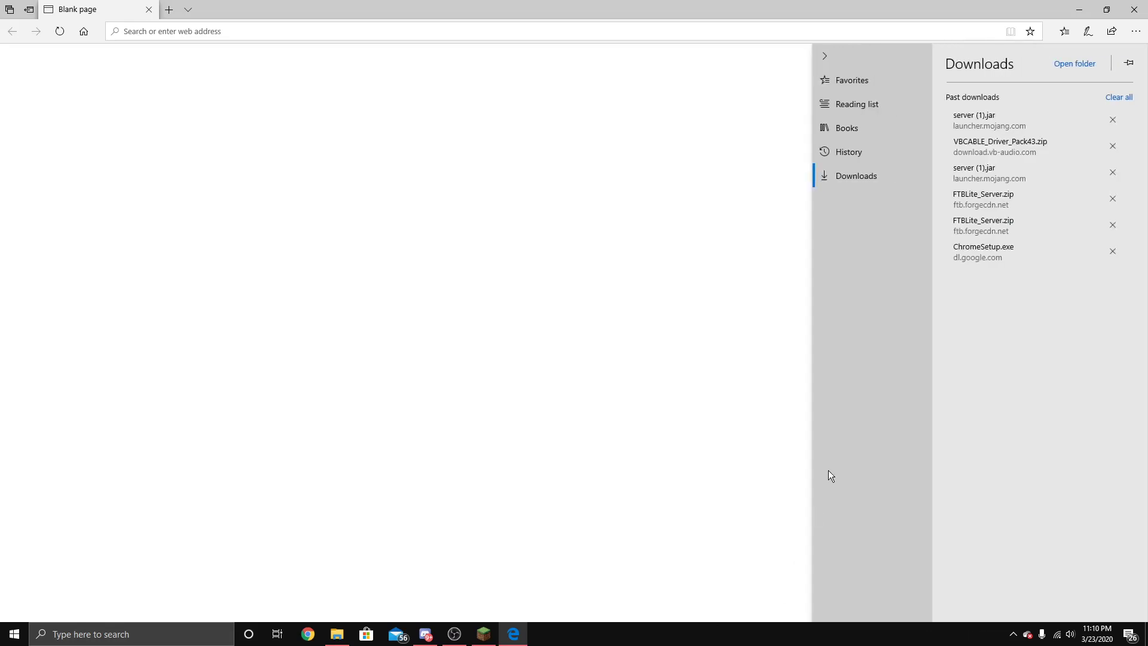
pyautogui.click(1108, 9)
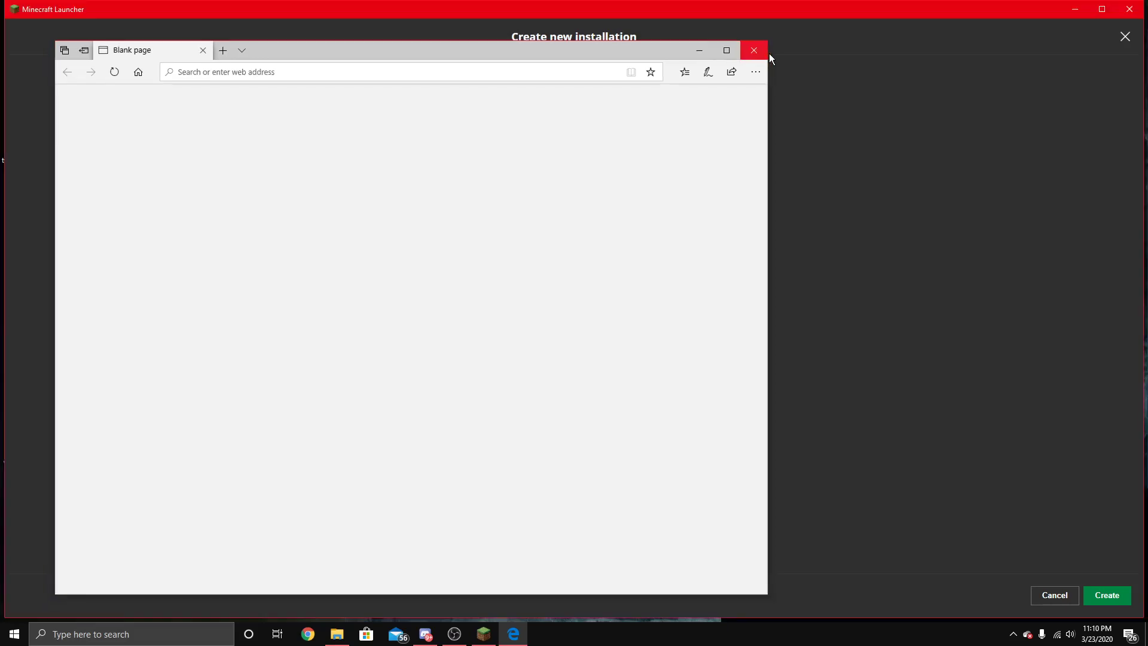
pyautogui.click(756, 48)
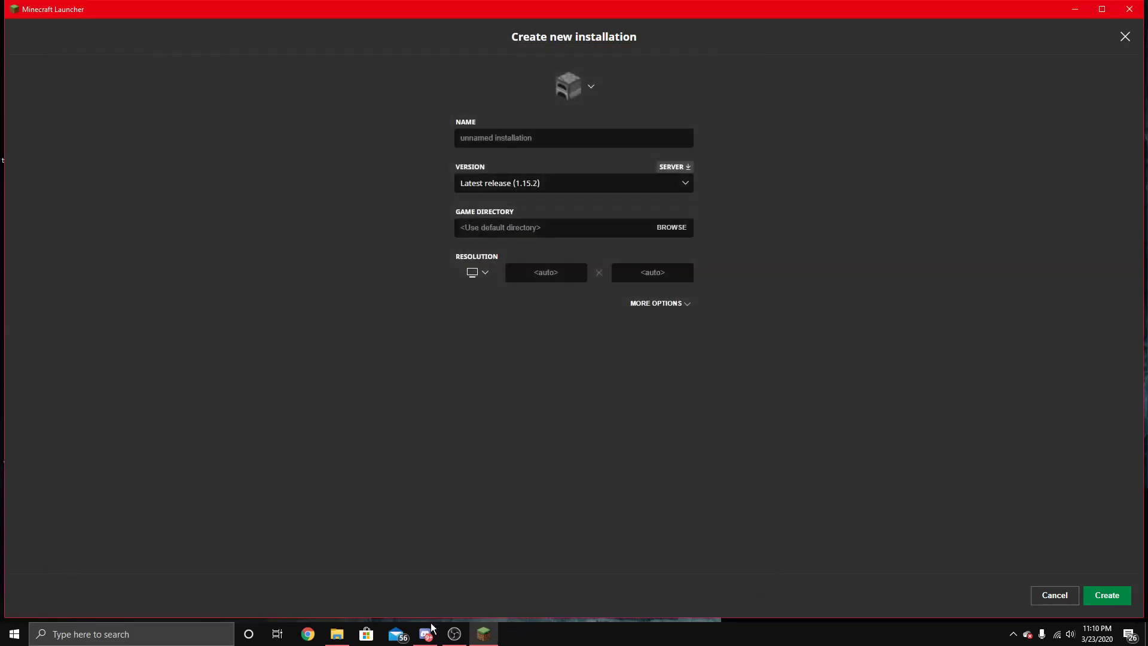
# Step: Move the server (1) jar file from the Downloads folder to the desktop, and close the file window
pyautogui.click(338, 634)
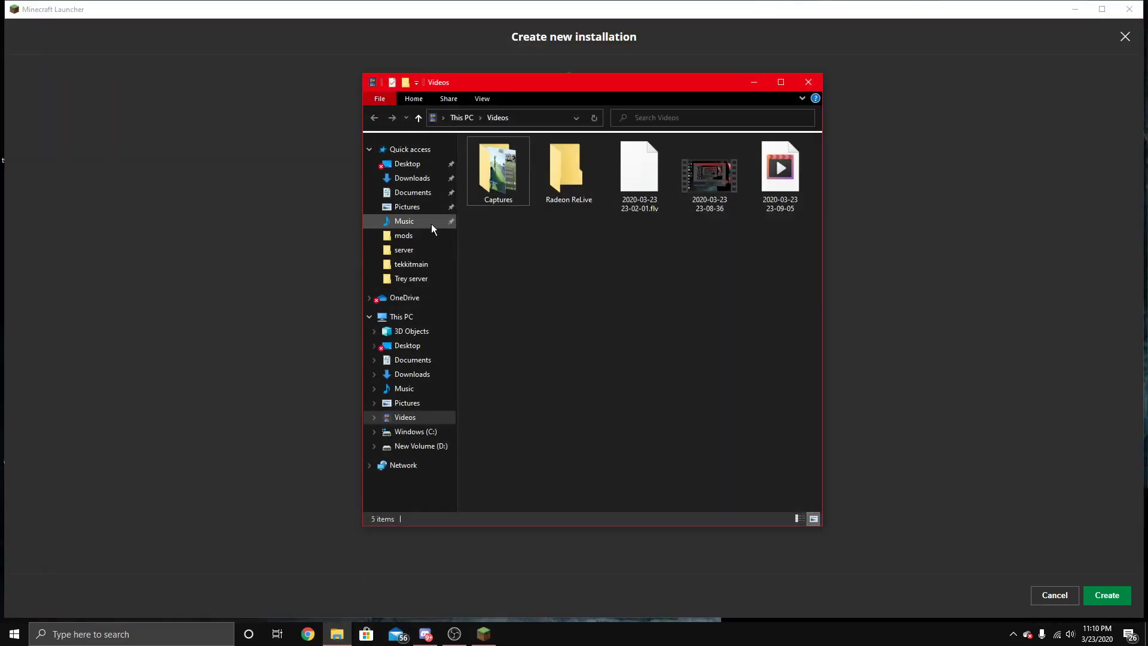
pyautogui.click(413, 179)
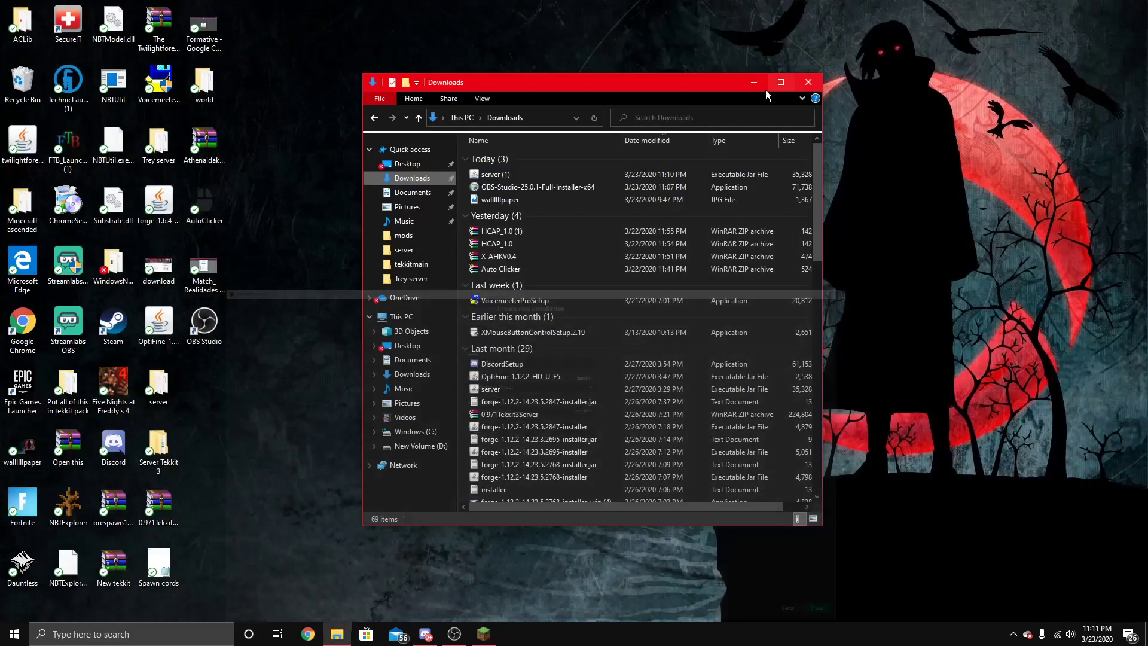
pyautogui.click(1075, 9)
pyautogui.moveTo(499, 179); pyautogui.dragTo(823, 140)
pyautogui.click(809, 83)
# Step: Create a desktop folder named Video and place it below the server (1) file
pyautogui.rightClick(872, 167)
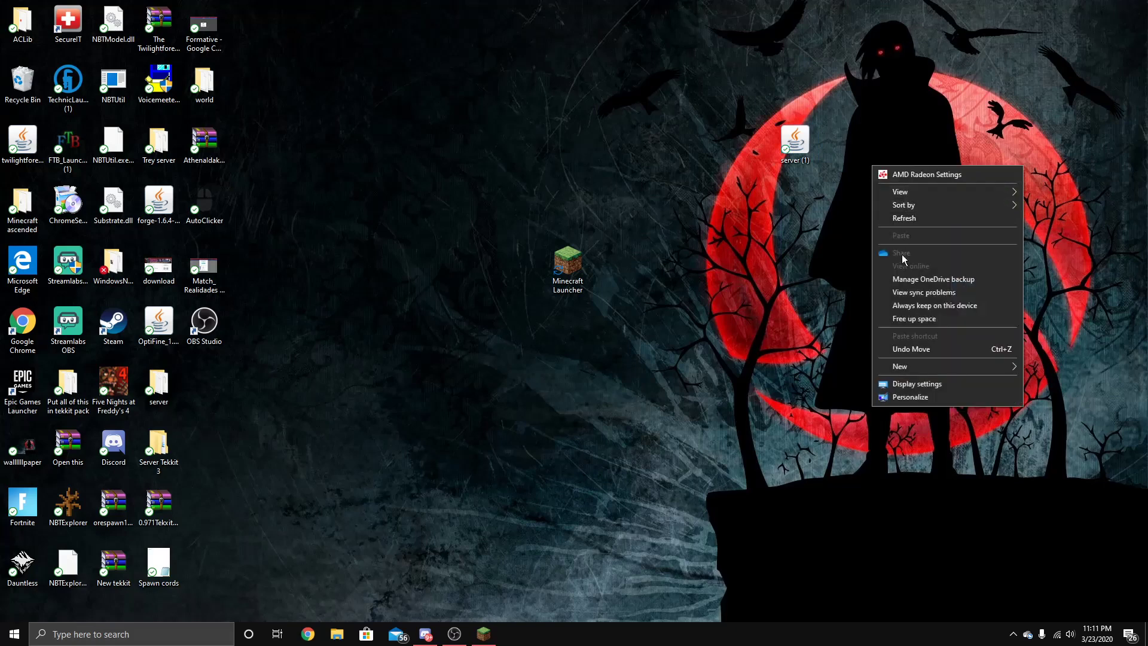
pyautogui.moveTo(904, 374)
pyautogui.click(824, 369)
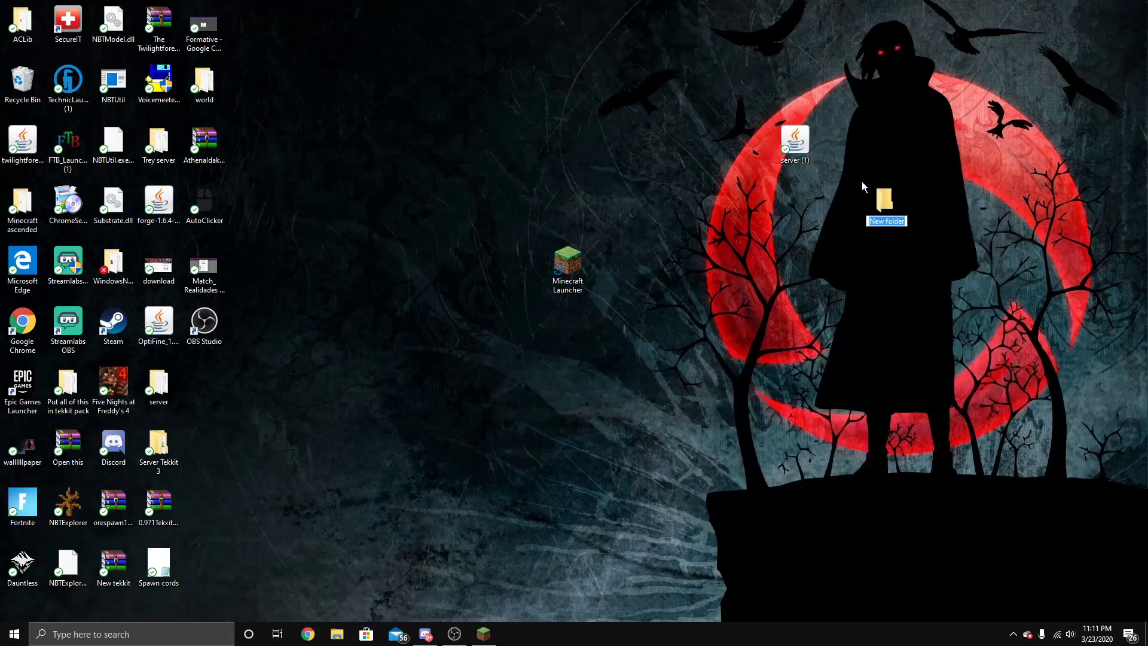
pyautogui.write('Video')
pyautogui.press('Return')
pyautogui.moveTo(220, 386); pyautogui.dragTo(808, 272)
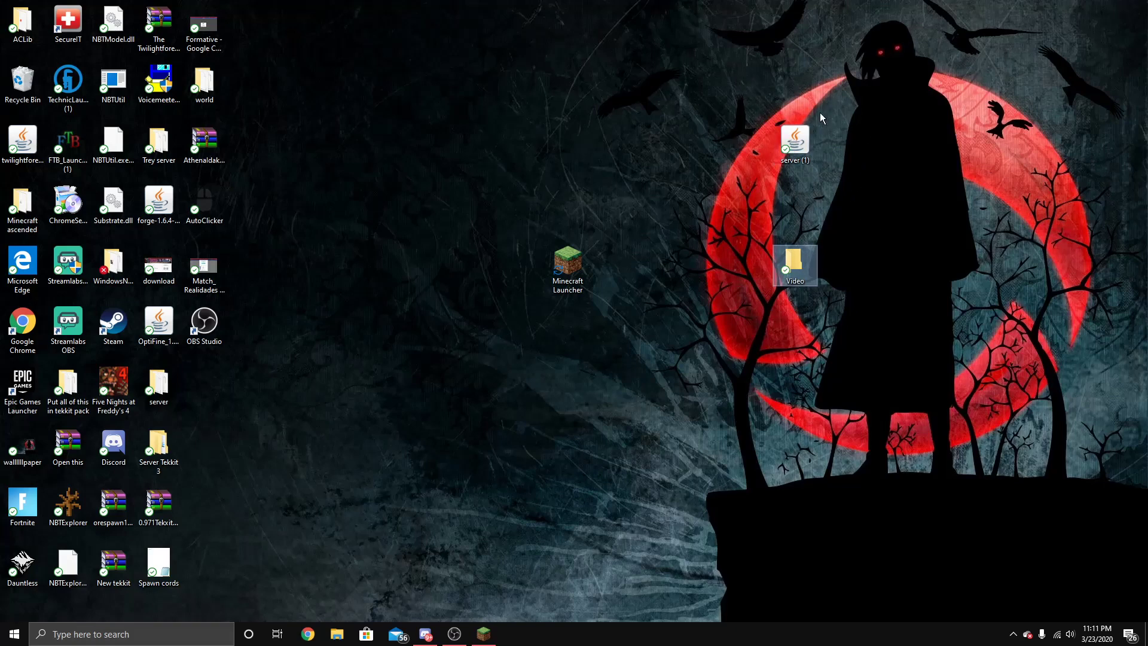
# Step: Move server (1) into the Video folder and run it there to generate the initial server files
pyautogui.moveTo(804, 145); pyautogui.dragTo(794, 263)
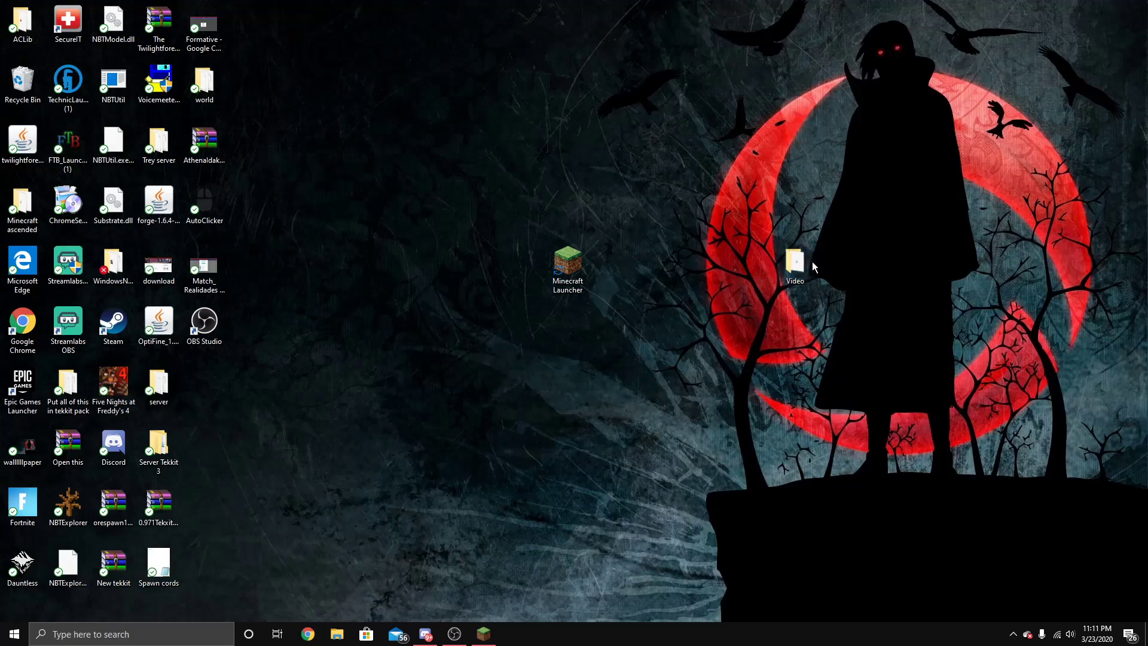
pyautogui.doubleClick(794, 263)
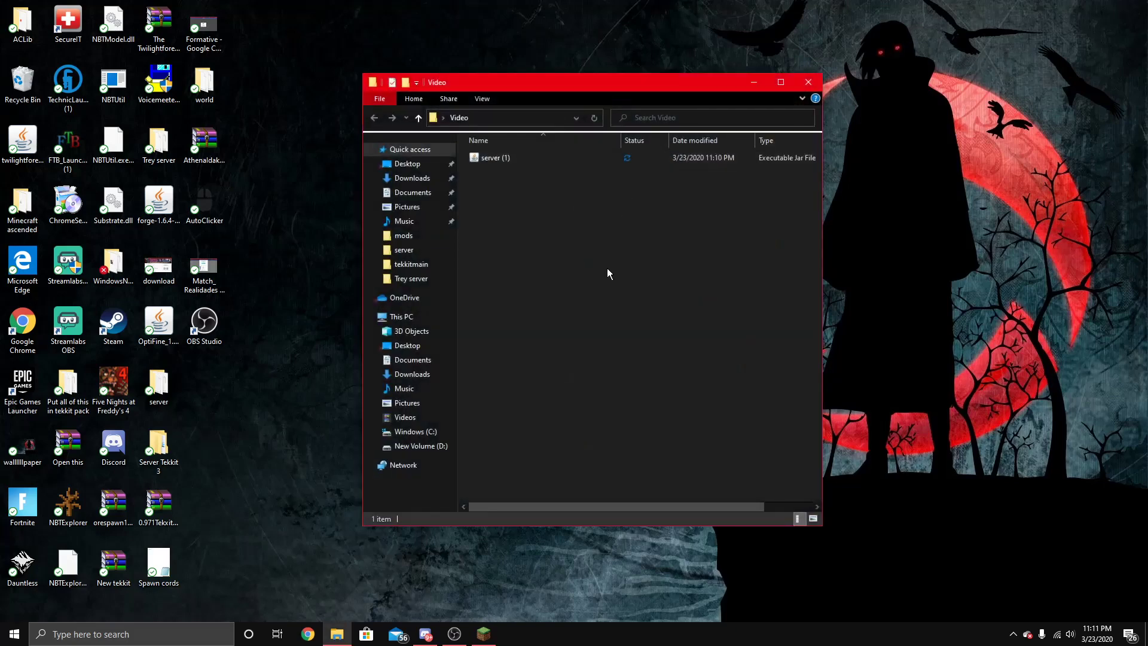
pyautogui.doubleClick(550, 165)
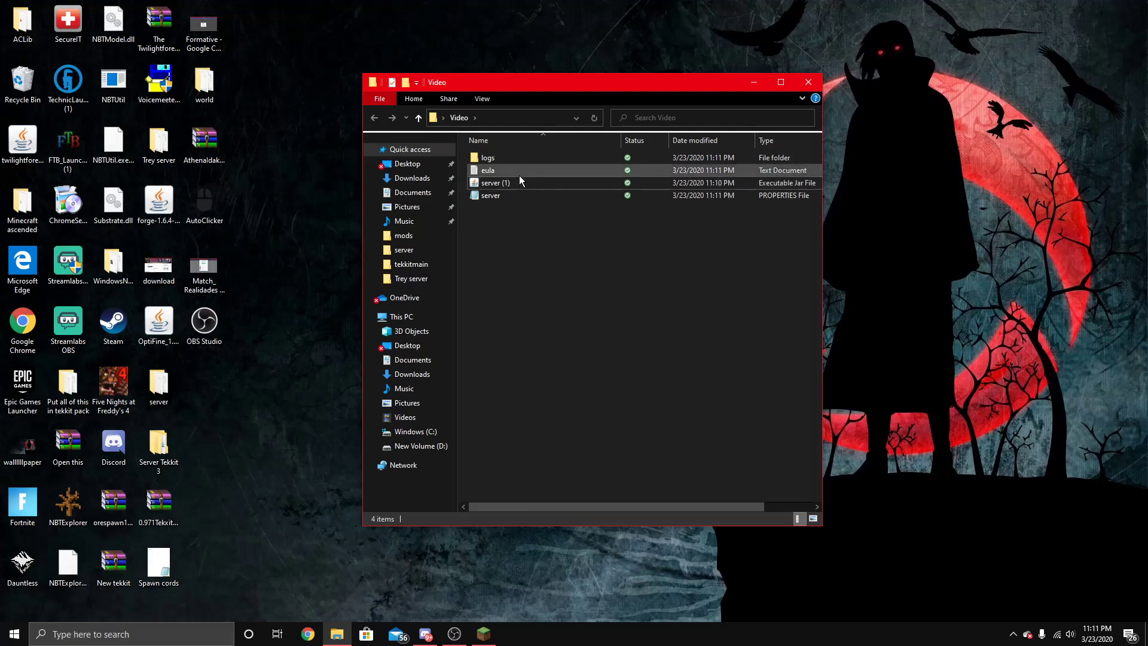
# Step: Accept the EULA by setting eula=true in the eula text file, then save and close it
pyautogui.doubleClick(519, 174)
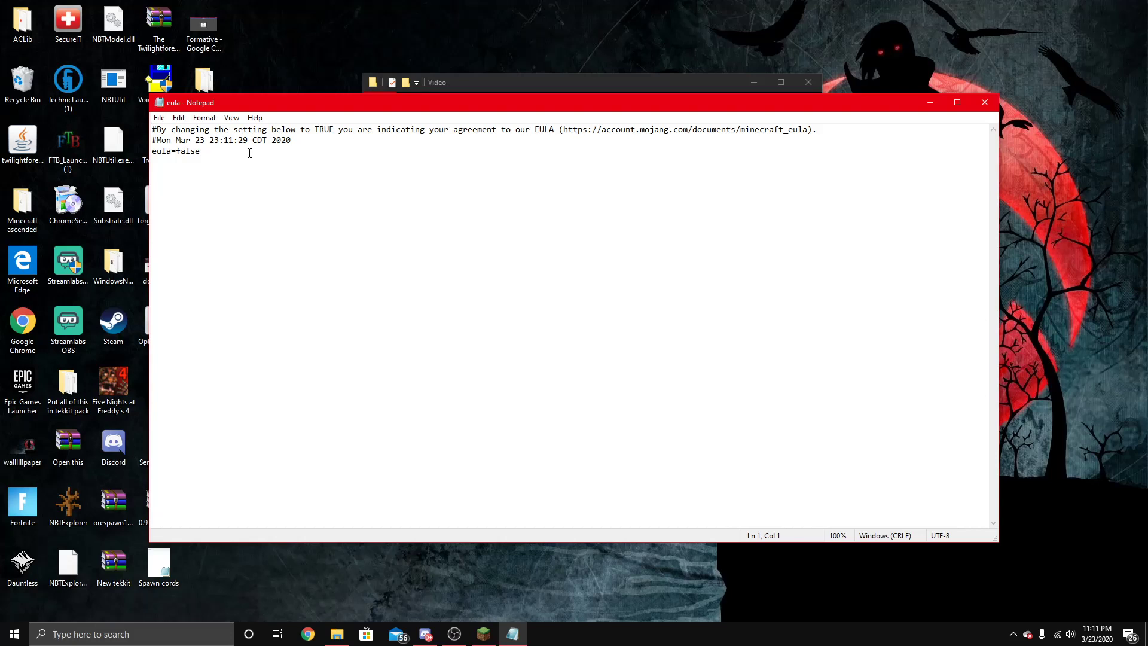
pyautogui.press('BackSpace')
pyautogui.press('BackSpace')
pyautogui.press('BackSpace')
pyautogui.press('BackSpace')
pyautogui.press('BackSpace')
pyautogui.write('true')
pyautogui.click(160, 118)
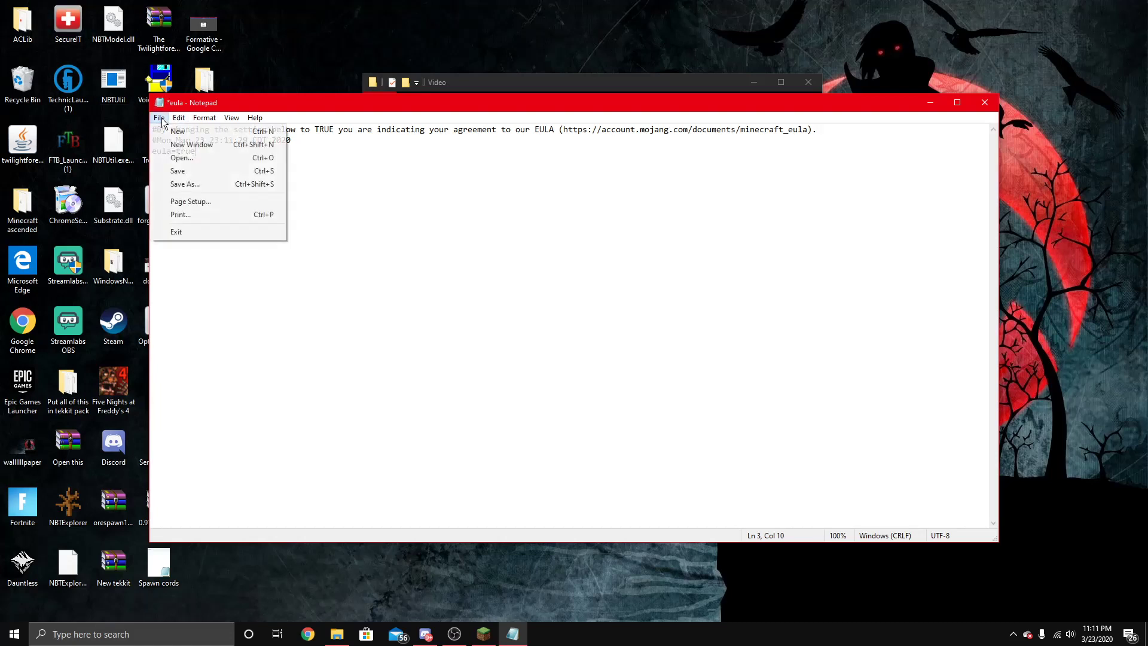
pyautogui.click(179, 171)
pyautogui.click(993, 104)
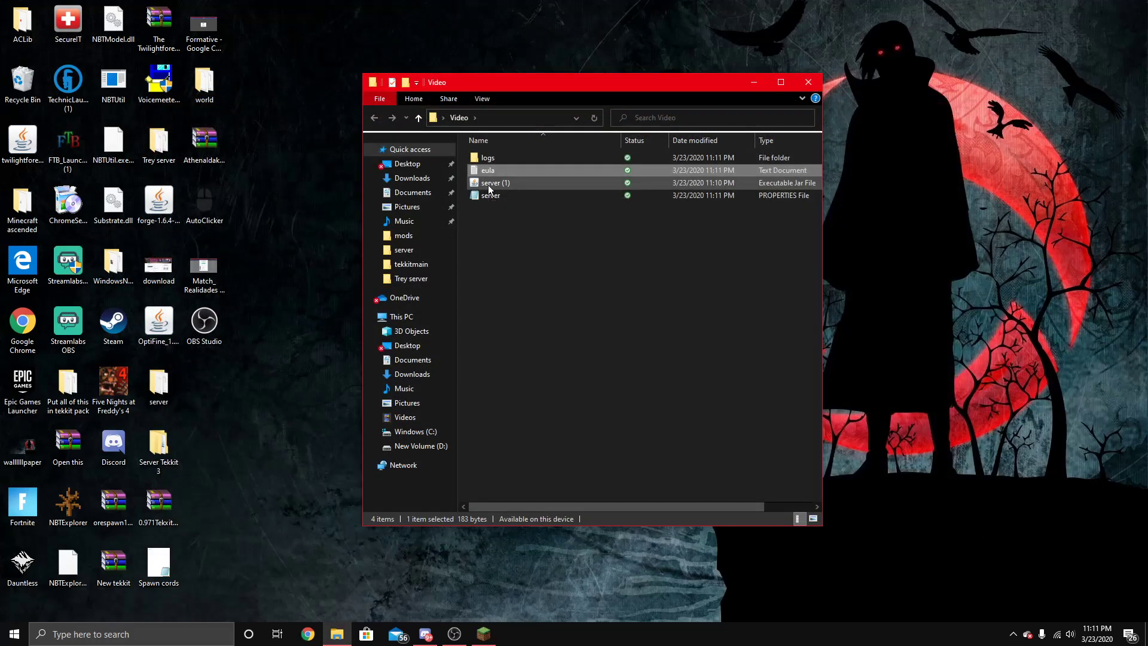
# Step: Run server (1) again to generate the world and remaining files, then shut the server down with the stop command
pyautogui.doubleClick(489, 184)
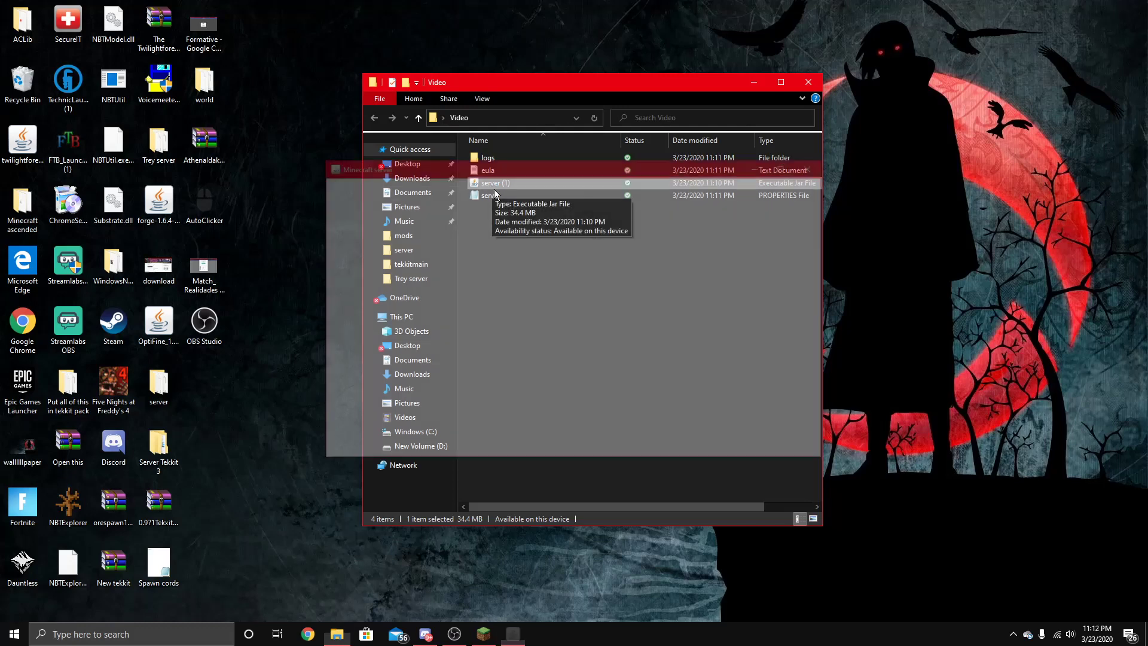
pyautogui.moveTo(591, 162); pyautogui.dragTo(617, 327)
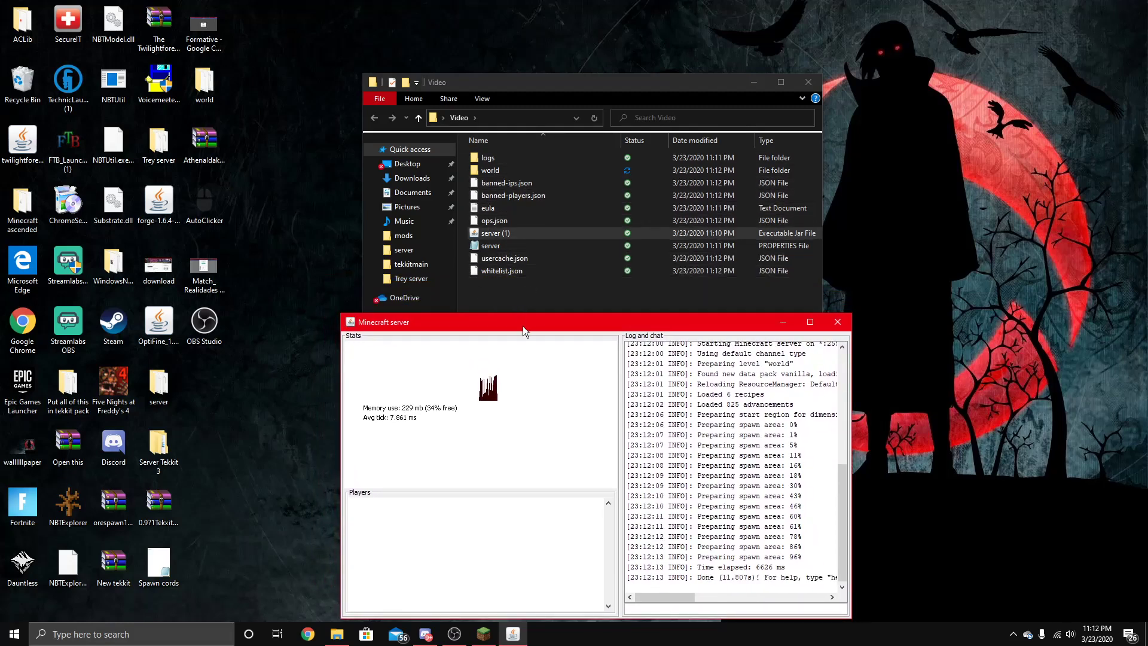
pyautogui.moveTo(522, 326); pyautogui.dragTo(532, 299)
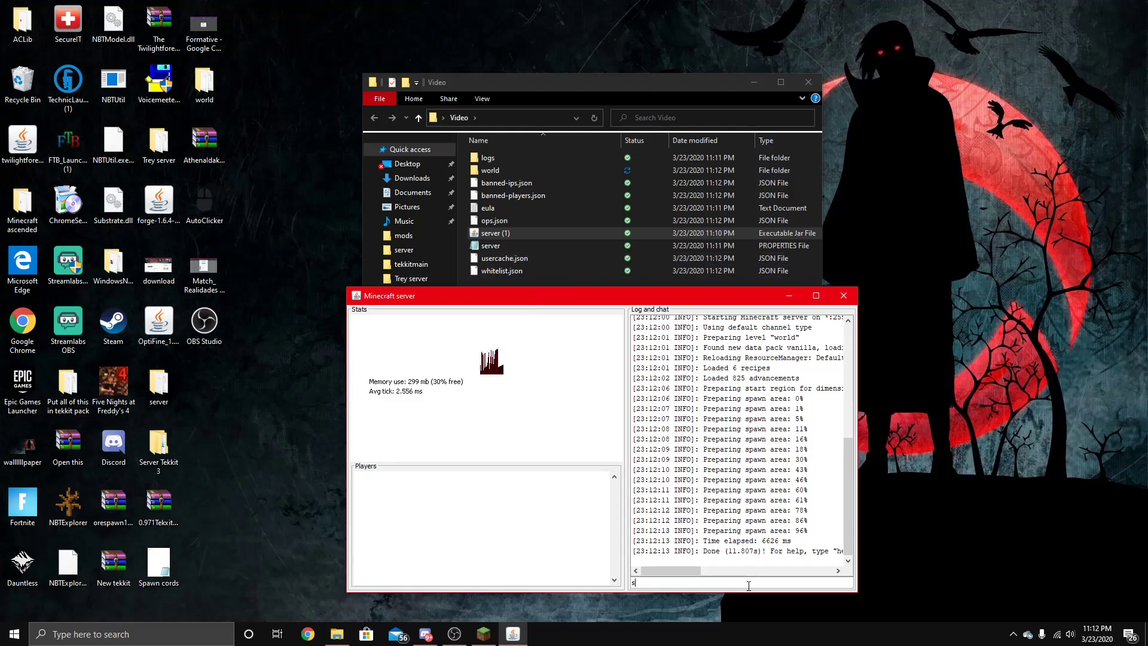
pyautogui.write('stop')
pyautogui.press('Return')
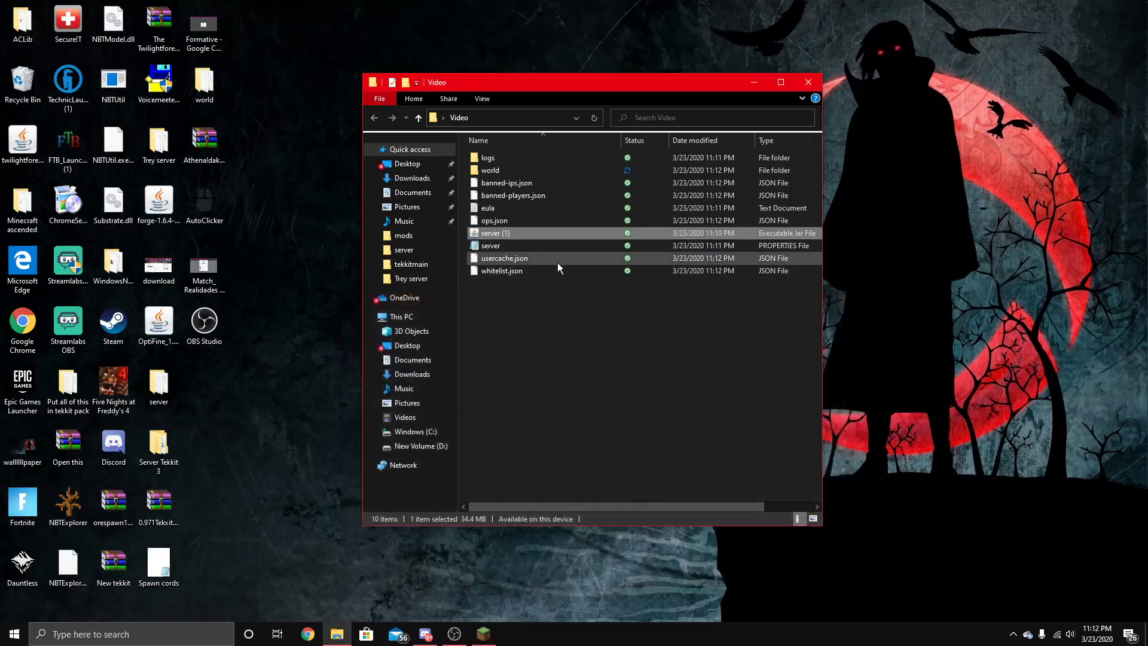
# Step: Open the server properties file, review all its settings from spawn-protection to motd, and close it without editing
pyautogui.click(550, 249)
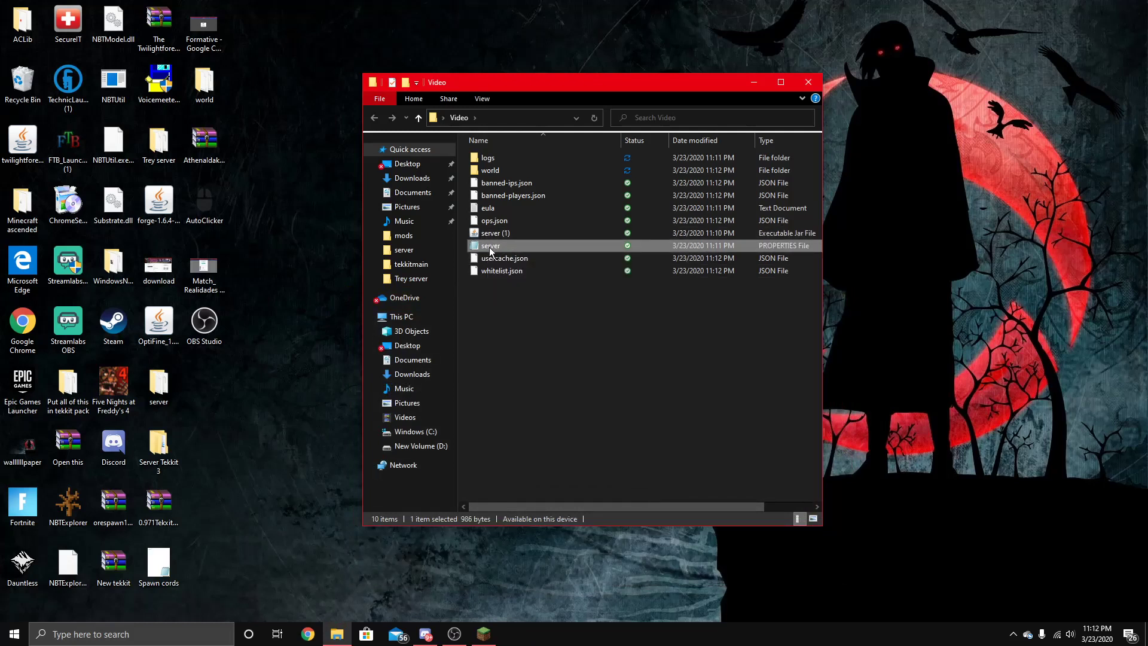
pyautogui.doubleClick(546, 250)
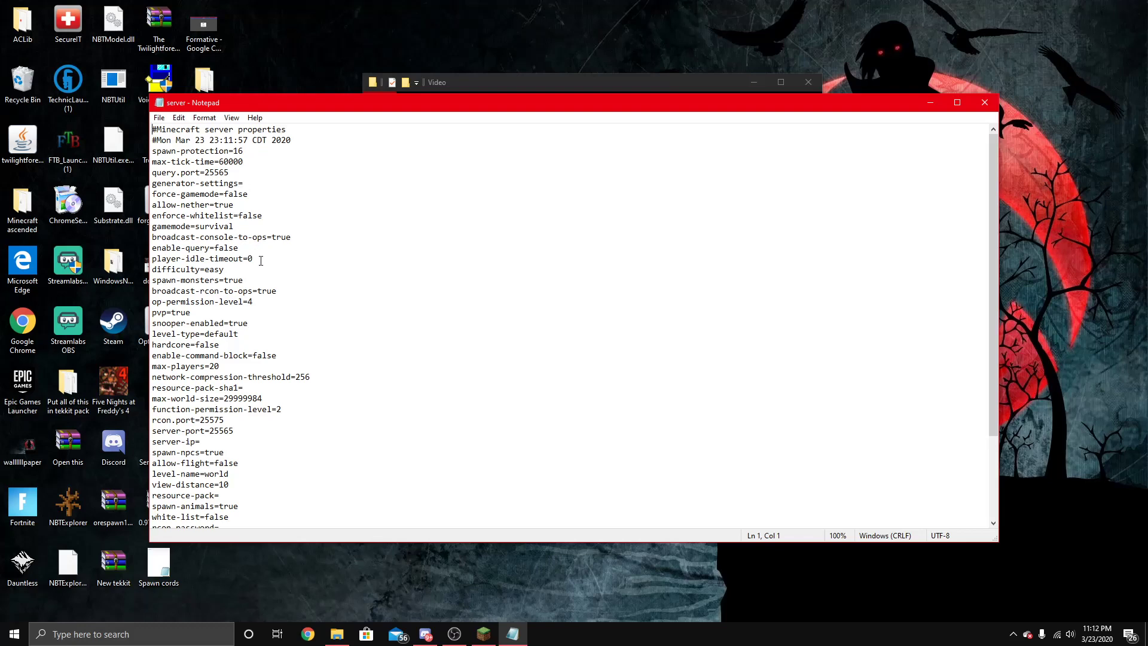
pyautogui.scroll(-2, 261, 261)
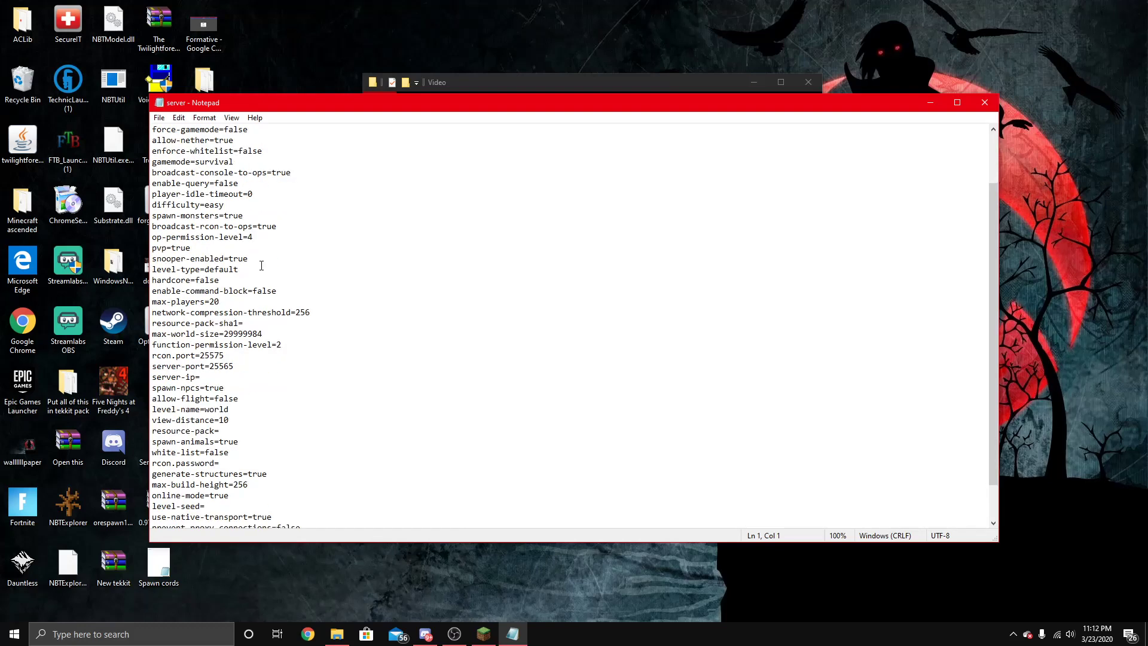
pyautogui.scroll(-2, 261, 265)
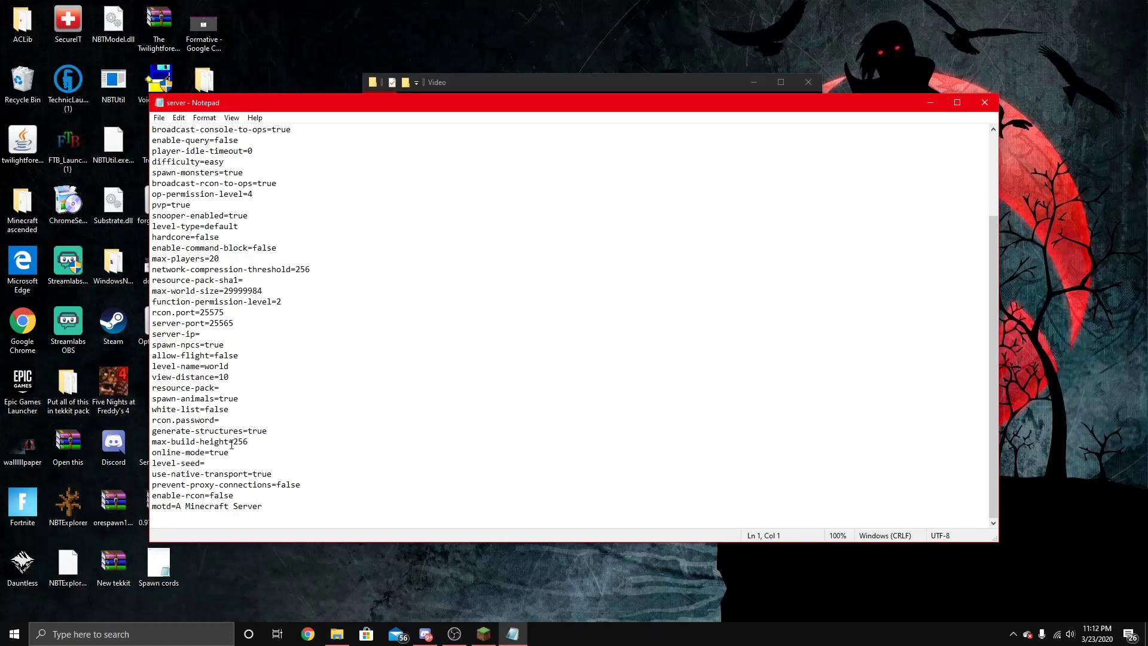
pyautogui.scroll(4, 232, 444)
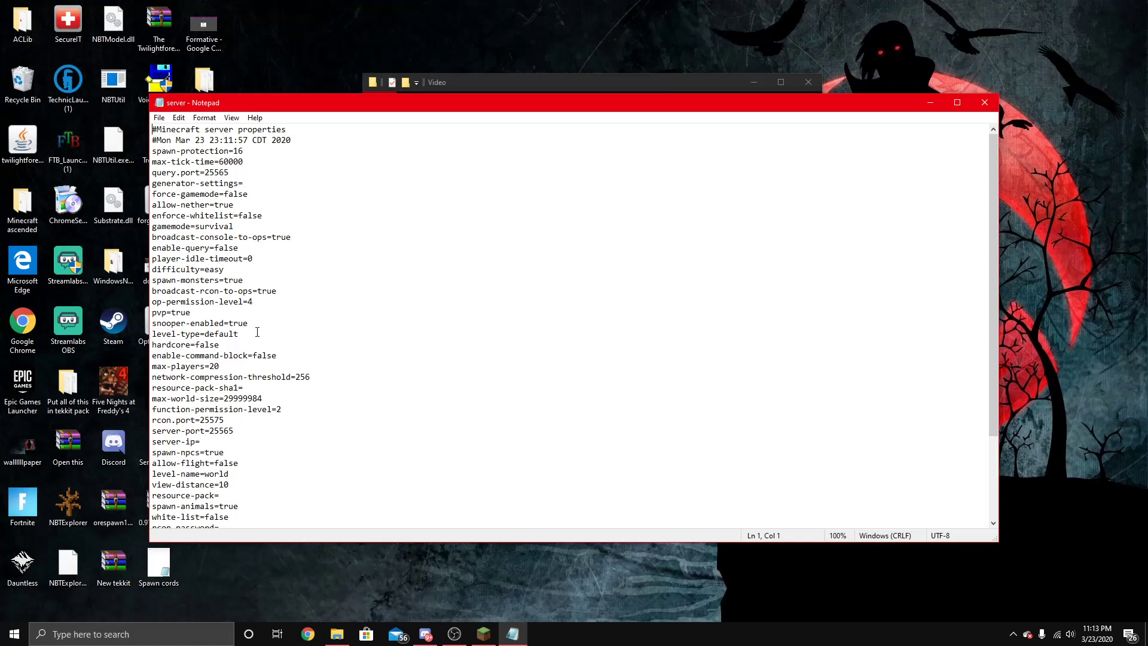
pyautogui.scroll(-2, 257, 332)
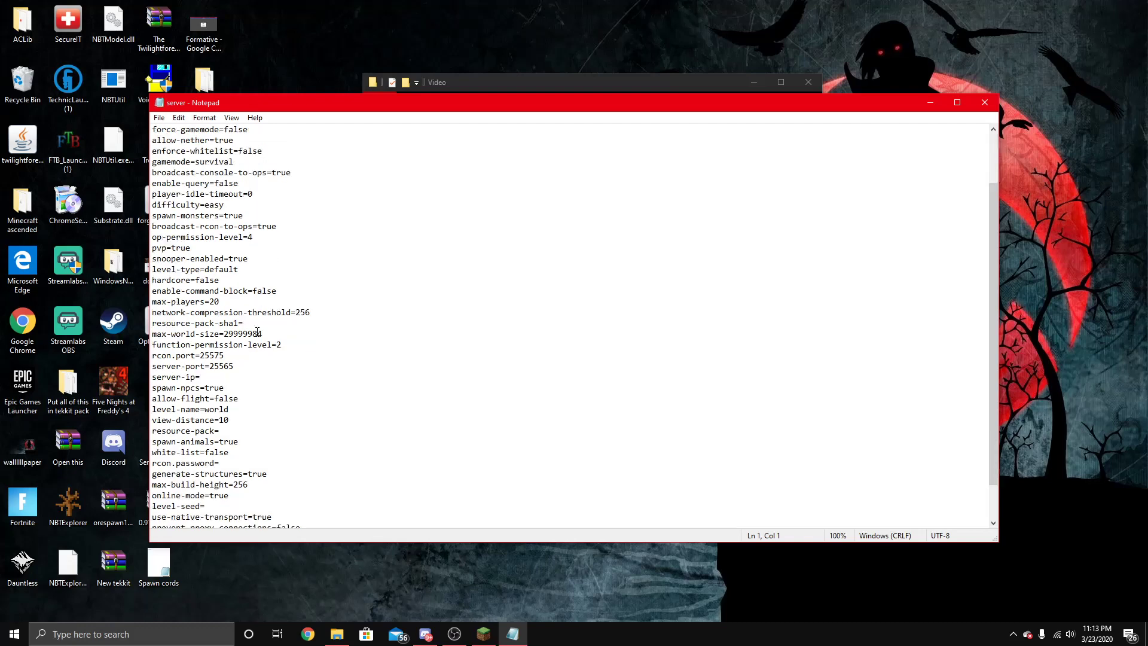
pyautogui.scroll(-2, 257, 332)
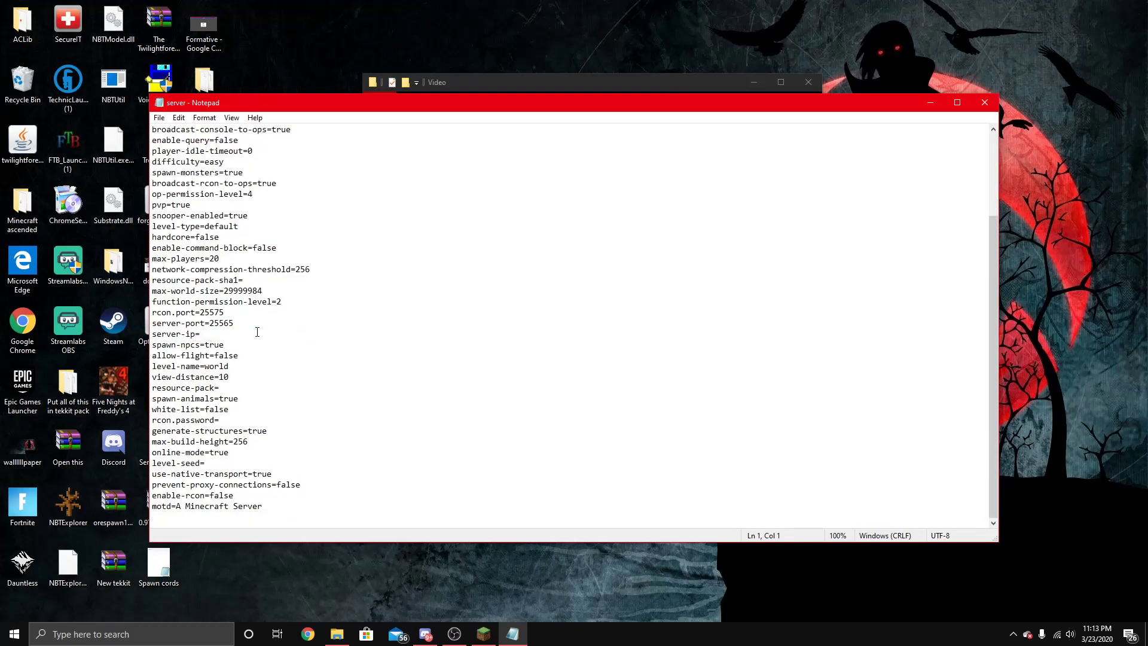
pyautogui.scroll(4, 364, 279)
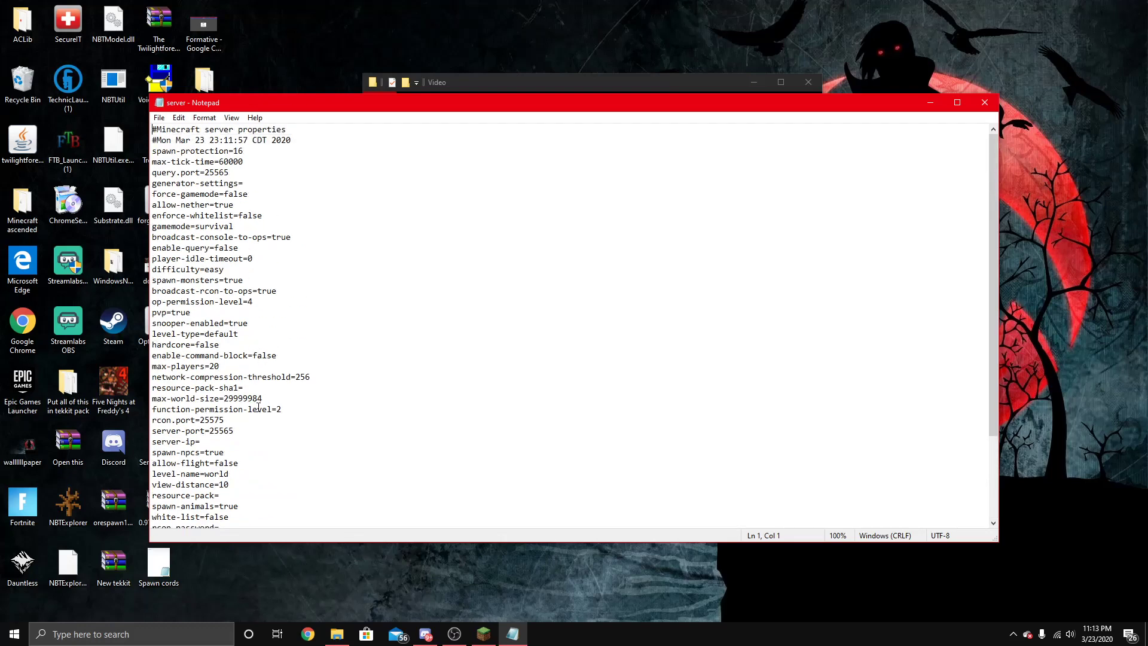
pyautogui.scroll(-4, 259, 407)
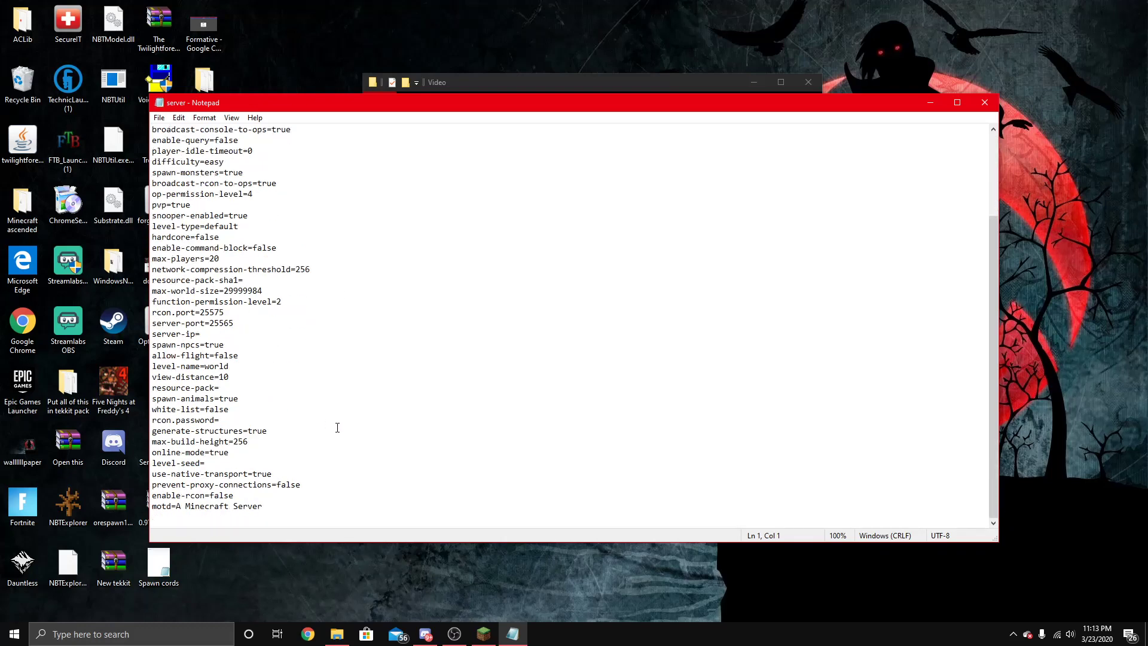
pyautogui.click(983, 106)
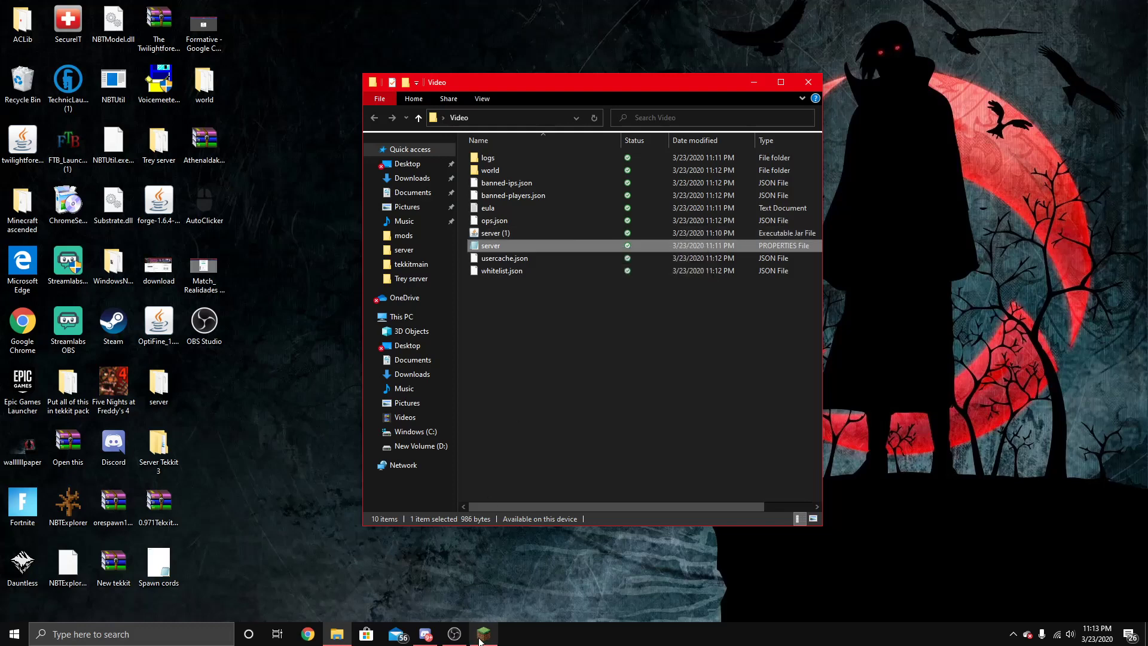
# Step: Switch to the Minecraft Launcher, close the new installation form without creating one, and launch the Latest release 1.15.2
pyautogui.click(483, 636)
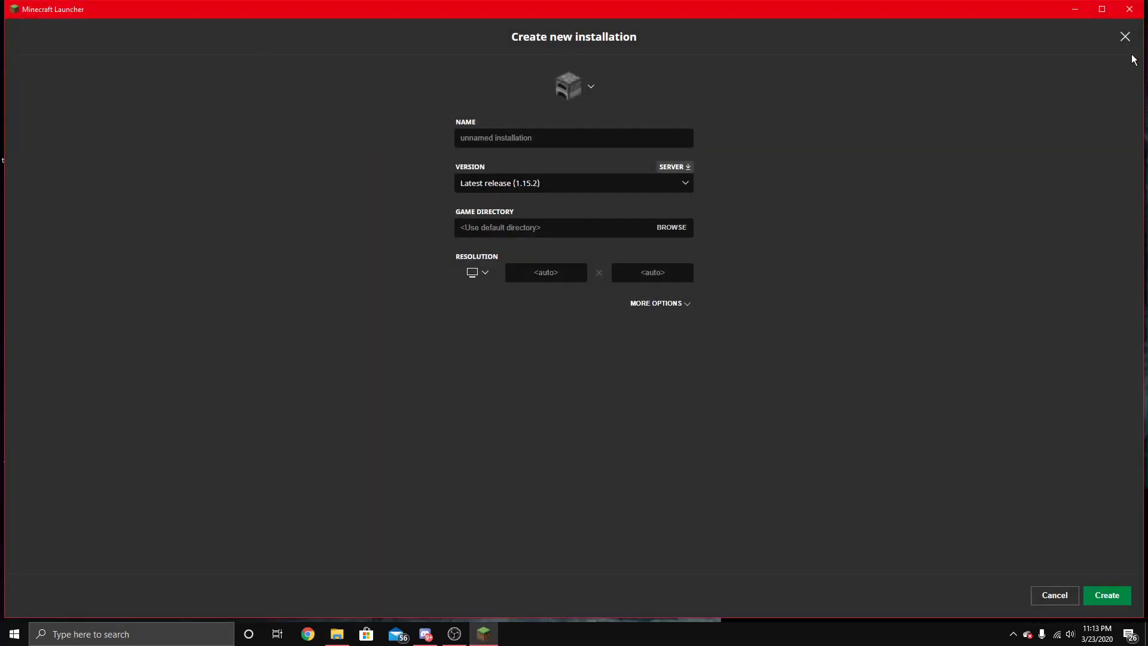
pyautogui.click(1125, 36)
pyautogui.click(845, 124)
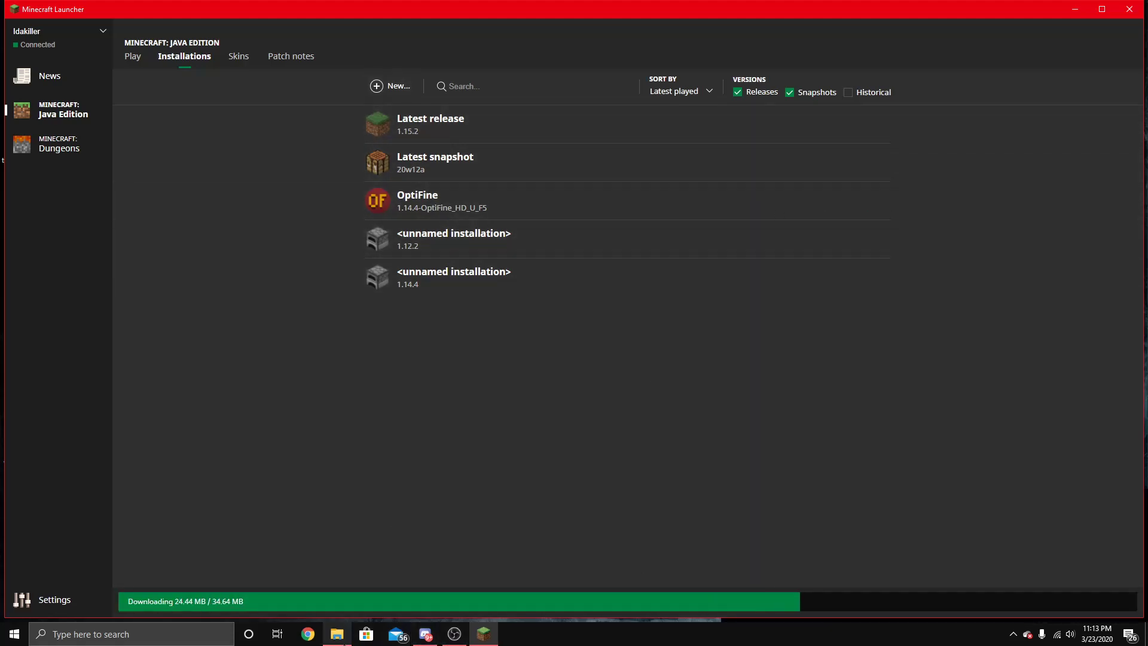
# Step: Run server (1) from the Video folder to start the Minecraft server
pyautogui.click(337, 633)
pyautogui.doubleClick(546, 233)
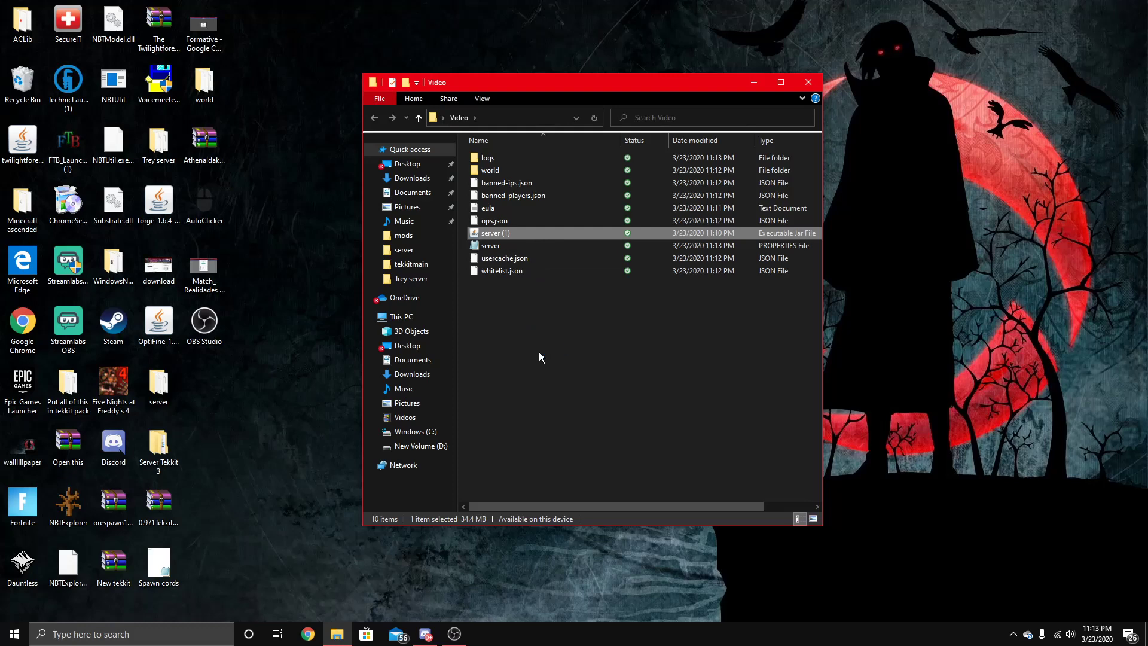
pyautogui.moveTo(450, 165); pyautogui.dragTo(441, 149)
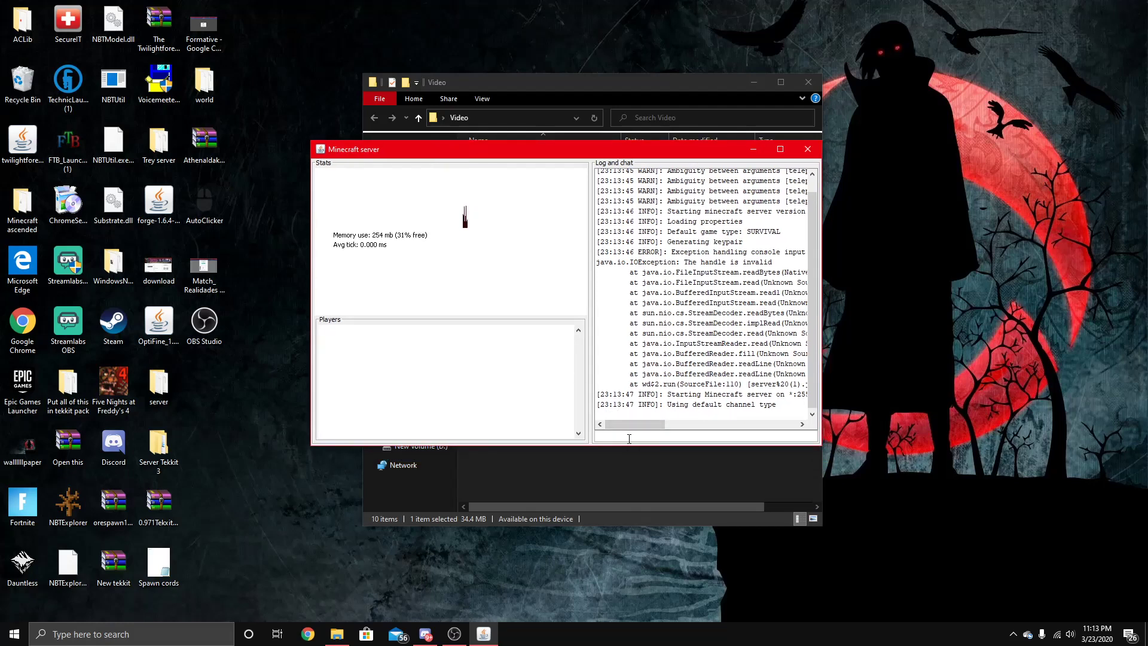
pyautogui.write('gamemode')
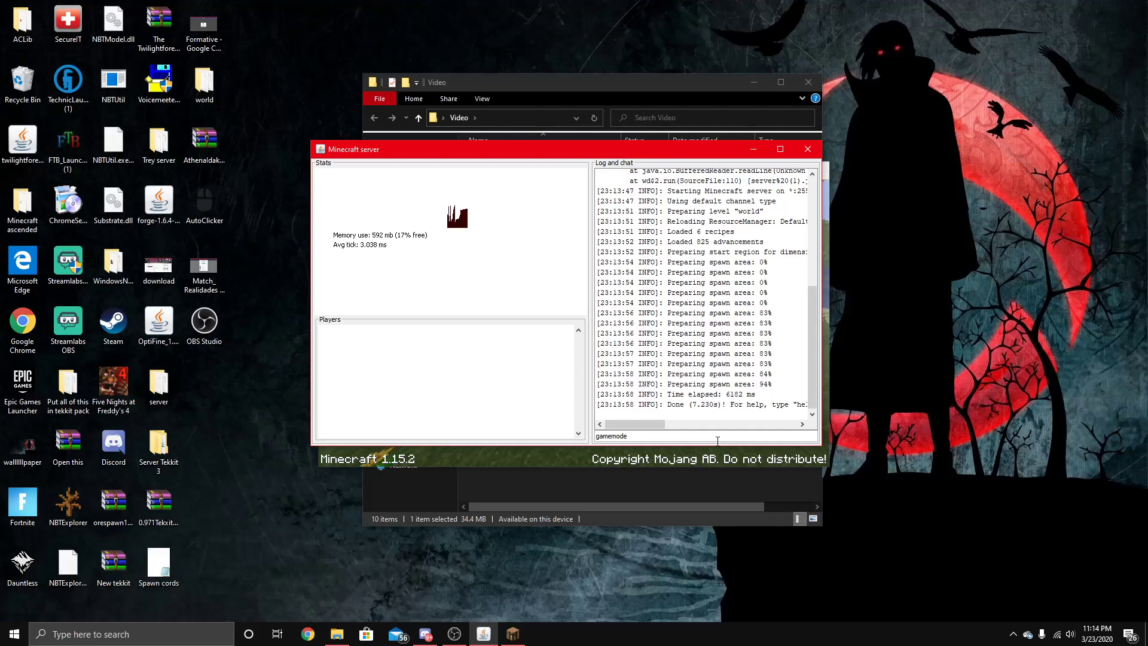
pyautogui.write('Idakiller')
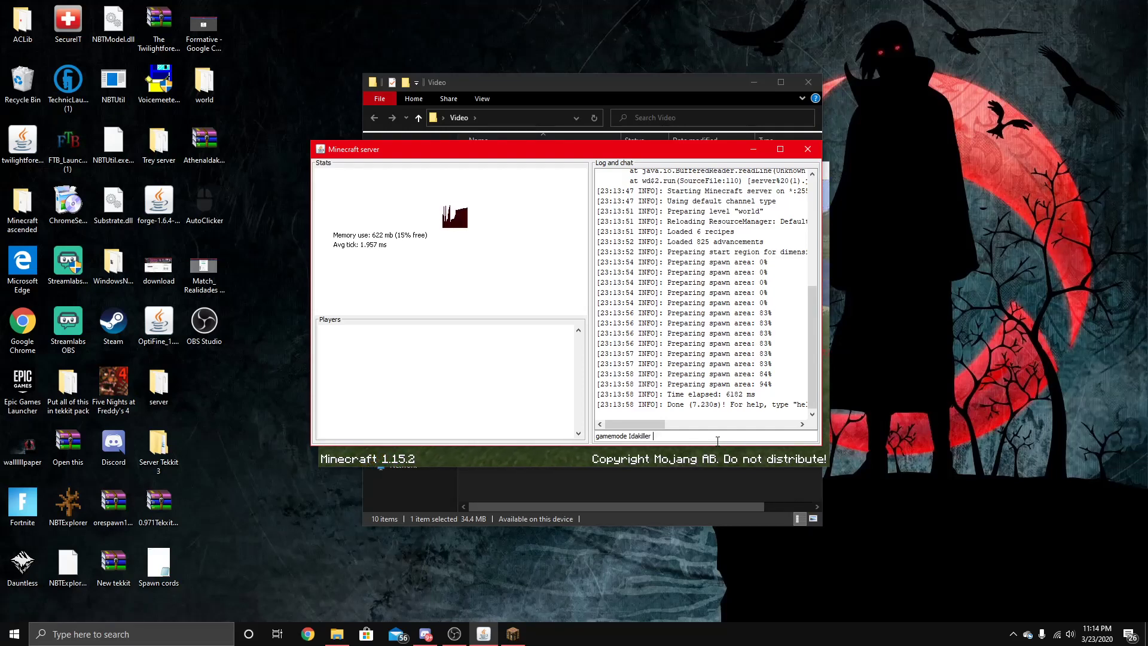
pyautogui.press('BackSpace')
pyautogui.press('BackSpace')
pyautogui.press('BackSpace')
pyautogui.press('BackSpace')
pyautogui.press('BackSpace')
pyautogui.press('BackSpace')
pyautogui.press('BackSpace')
pyautogui.press('BackSpace')
pyautogui.press('BackSpace')
pyautogui.press('BackSpace')
pyautogui.press('BackSpace')
pyautogui.press('BackSpace')
pyautogui.press('BackSpace')
pyautogui.press('BackSpace')
pyautogui.press('BackSpace')
pyautogui.press('BackSpace')
pyautogui.press('BackSpace')
pyautogui.press('BackSpace')
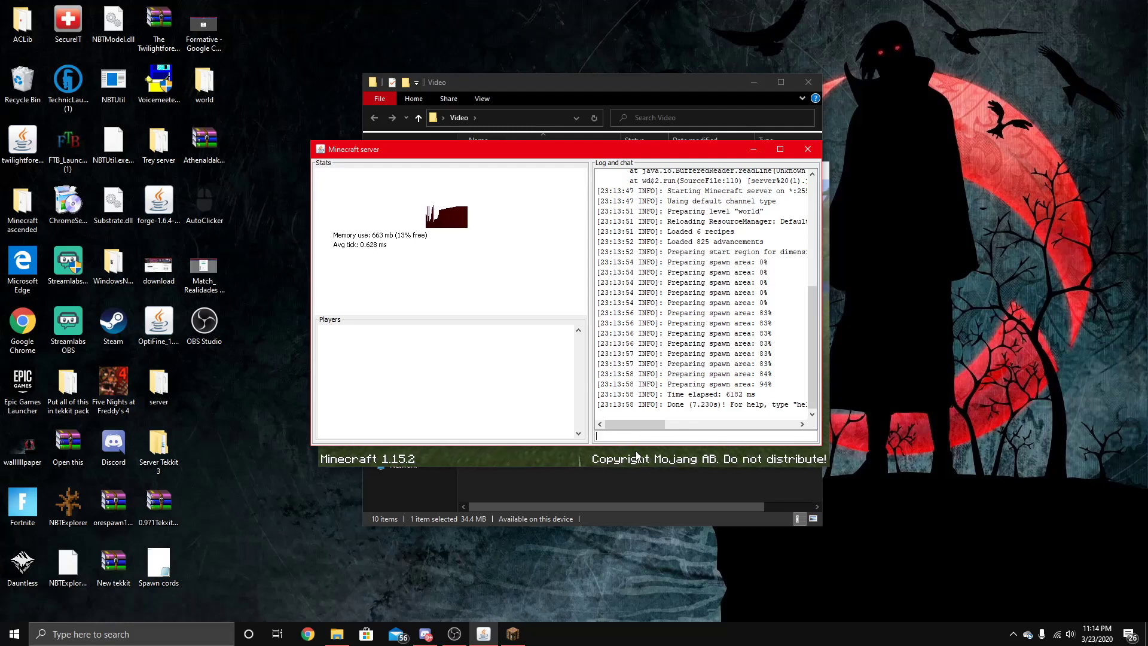
# Step: Bring the Minecraft 1.15.2 game forward, open its multiplayer server list and look through the saved servers
pyautogui.click(571, 461)
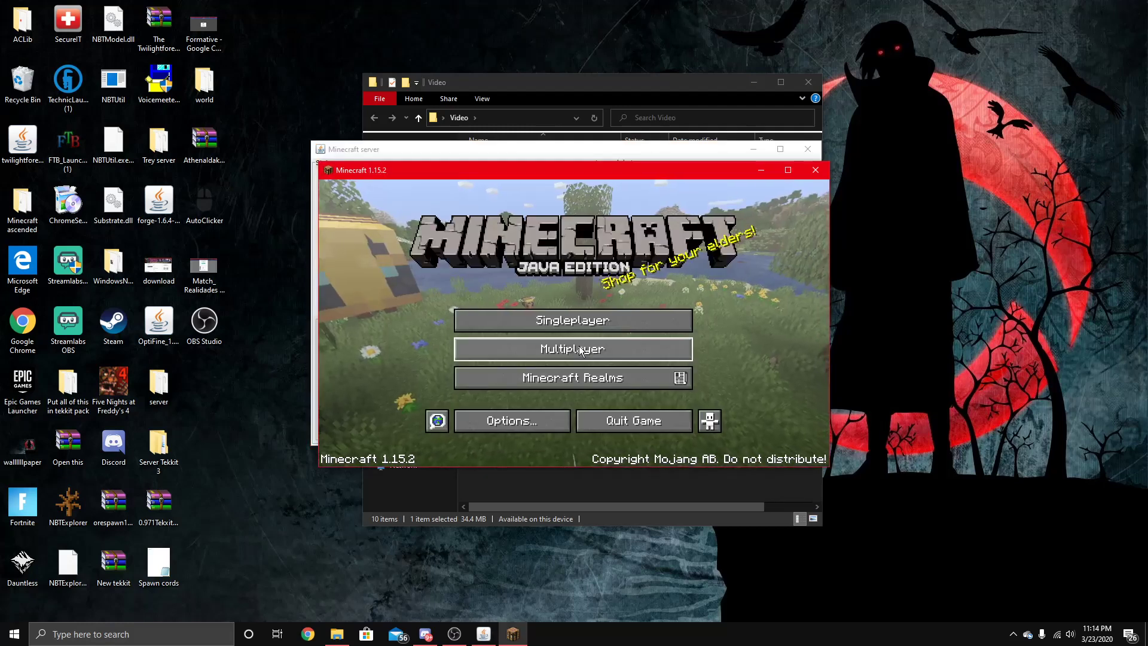
pyautogui.click(580, 349)
pyautogui.scroll(-3, 568, 323)
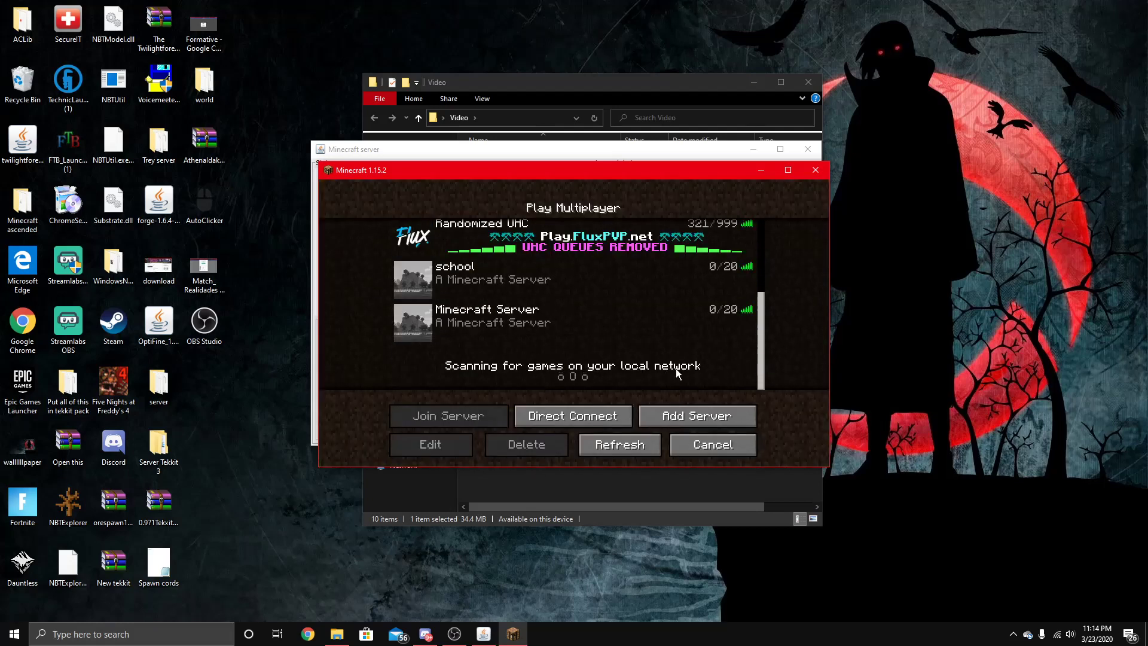
pyautogui.scroll(3, 670, 368)
pyautogui.scroll(1, 526, 342)
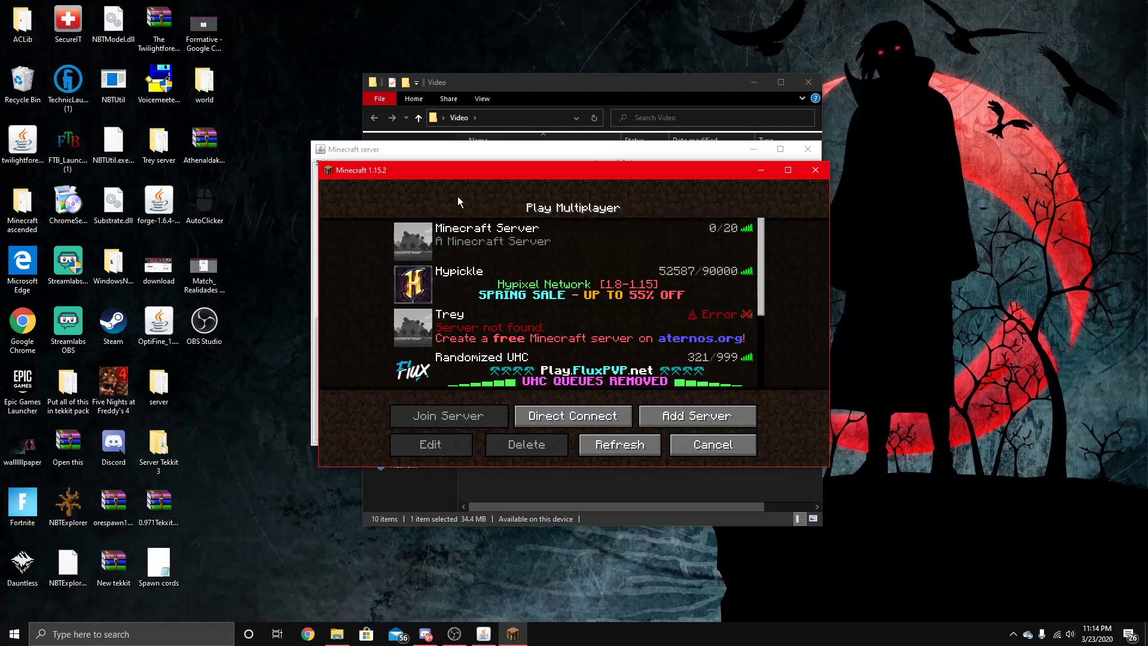
pyautogui.scroll(-4, 464, 256)
# Step: Add a multiplayer server named Video with the server address localhost
pyautogui.click(676, 420)
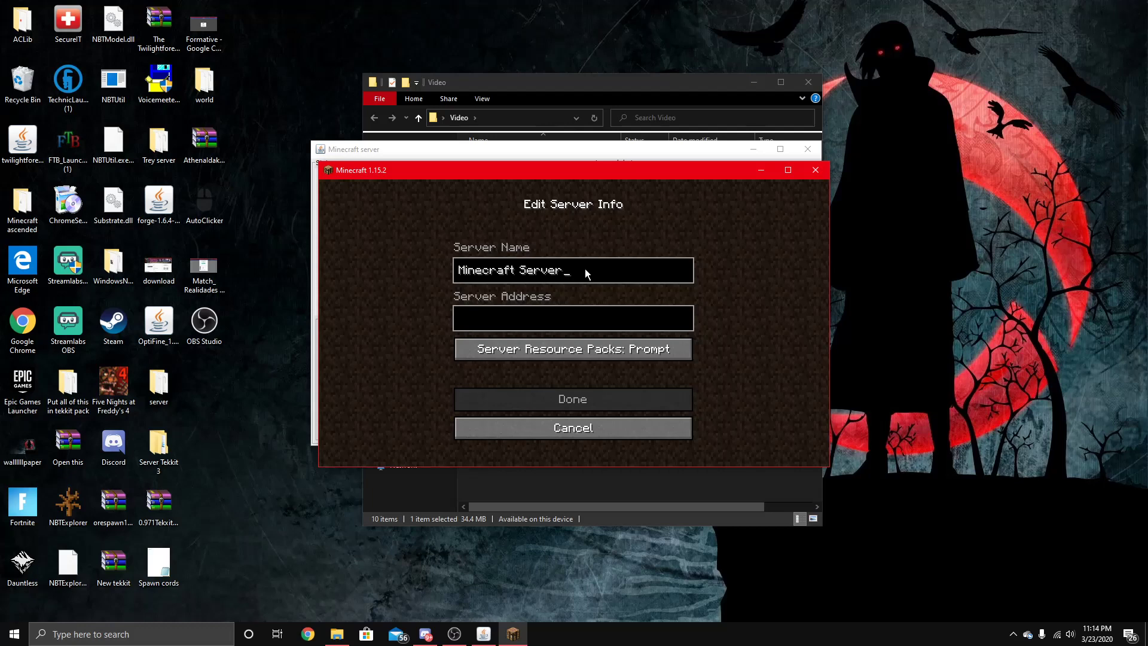
pyautogui.press('BackSpace')
pyautogui.press('BackSpace')
pyautogui.press('BackSpace')
pyautogui.press('BackSpace')
pyautogui.press('BackSpace')
pyautogui.press('BackSpace')
pyautogui.press('BackSpace')
pyautogui.press('BackSpace')
pyautogui.press('BackSpace')
pyautogui.press('BackSpace')
pyautogui.press('BackSpace')
pyautogui.press('BackSpace')
pyautogui.press('BackSpace')
pyautogui.press('BackSpace')
pyautogui.press('BackSpace')
pyautogui.press('BackSpace')
pyautogui.write('Video')
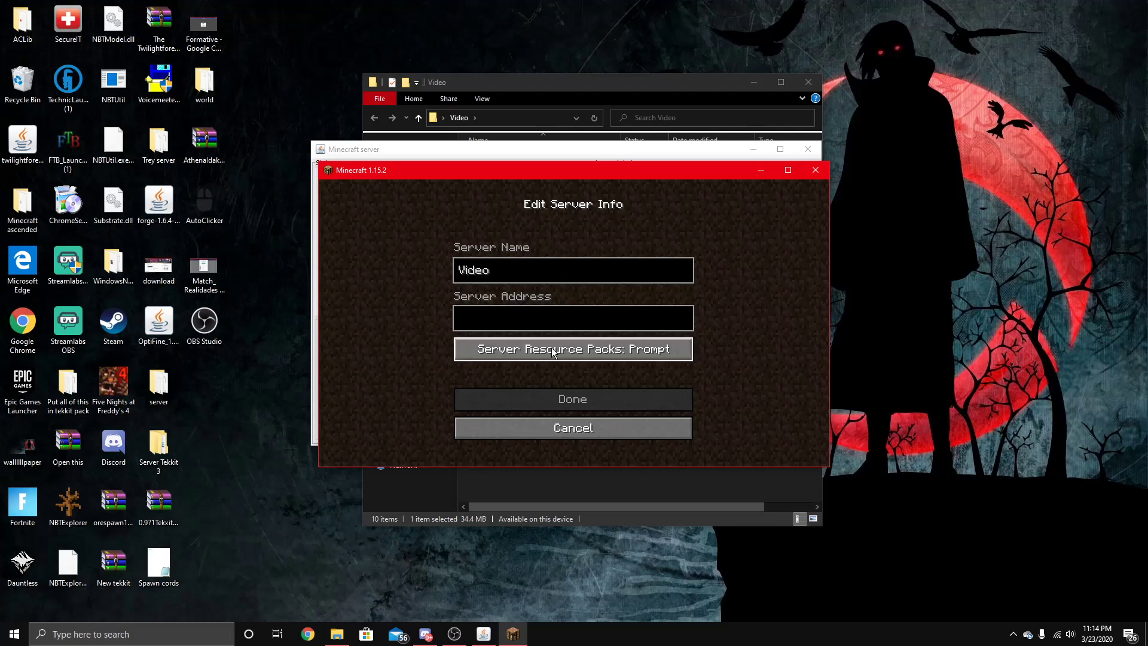
pyautogui.click(543, 317)
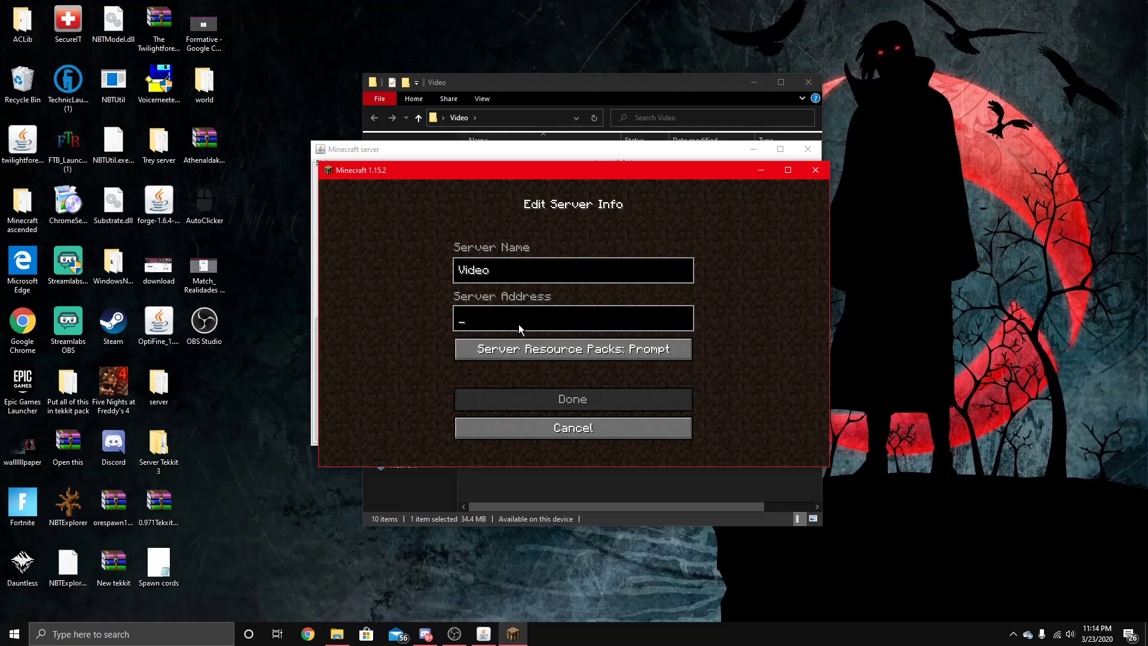
pyautogui.write('localhost')
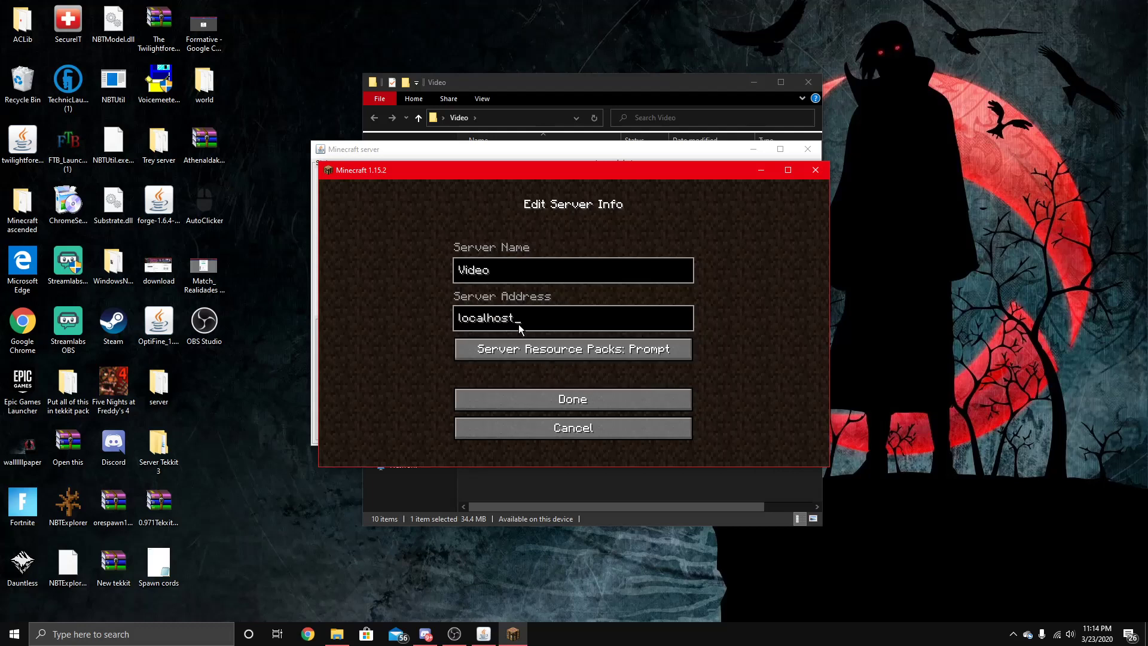
pyautogui.click(574, 399)
# Step: Join the Video server from the multiplayer list and move the game window down off the server console
pyautogui.scroll(-2, 508, 342)
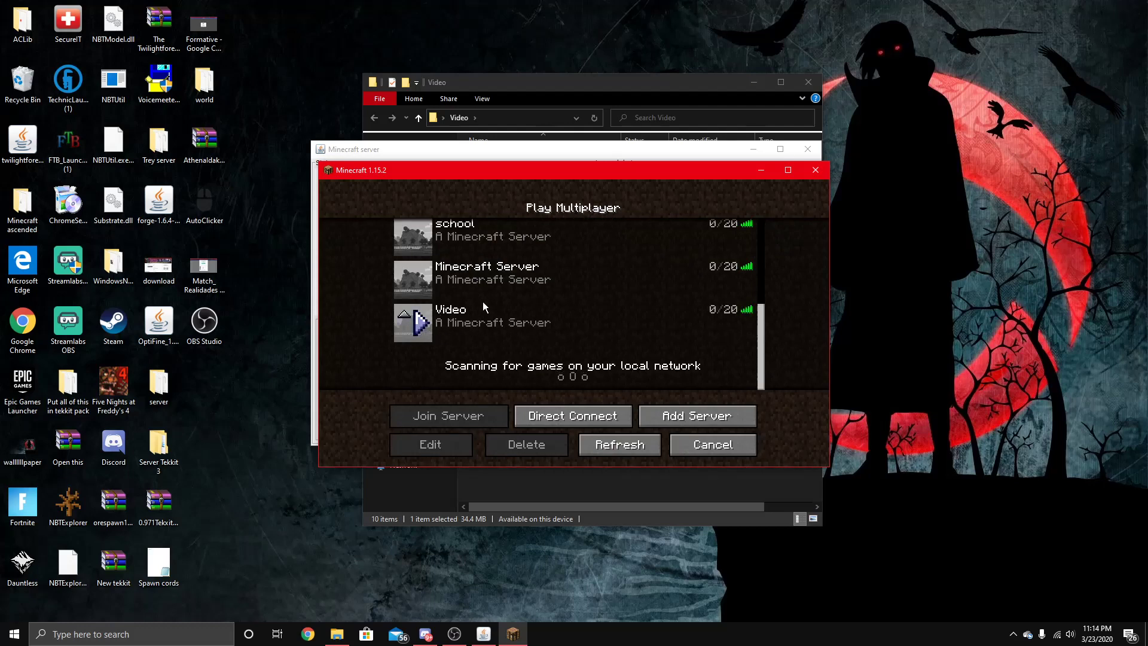
pyautogui.doubleClick(503, 333)
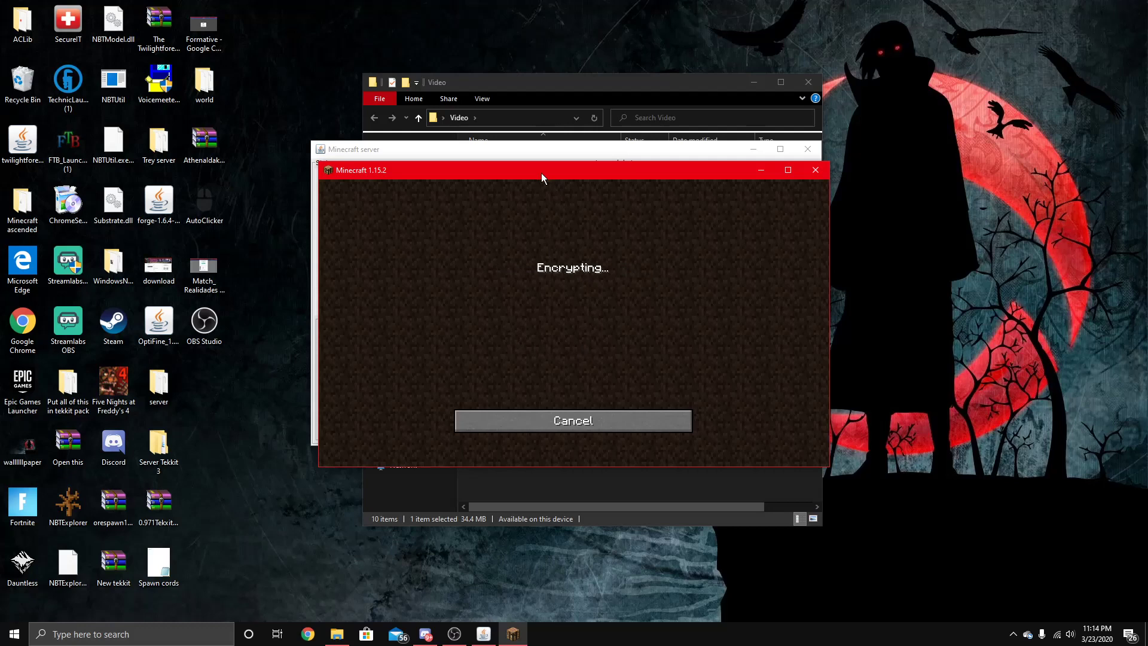
pyautogui.moveTo(541, 172); pyautogui.dragTo(545, 205)
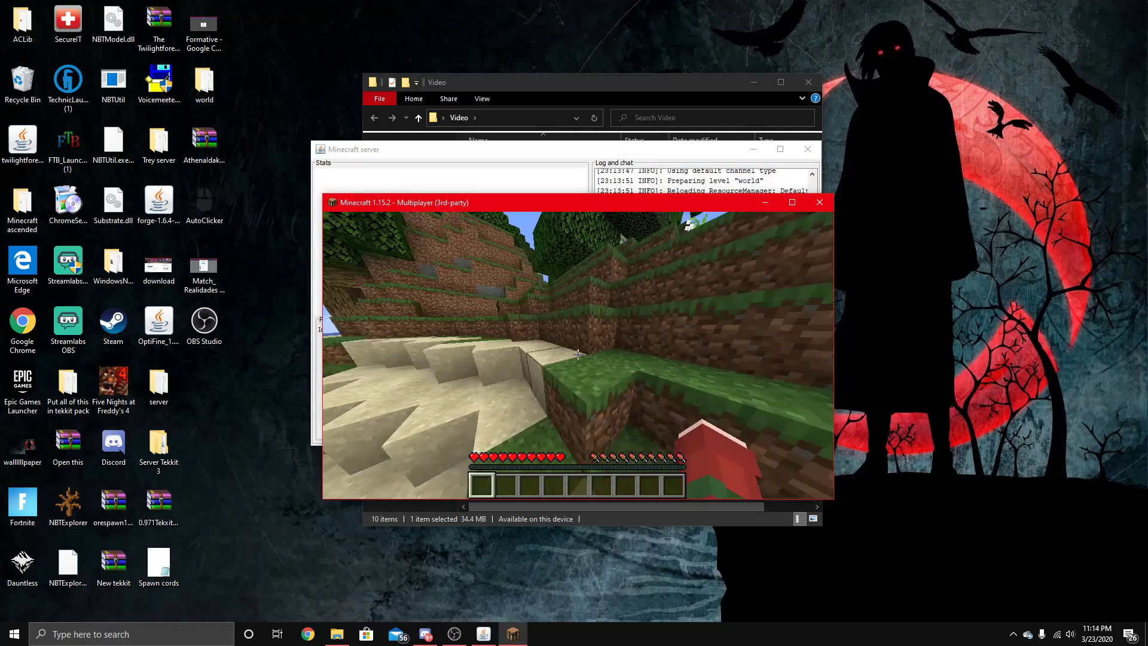
# Step: Pause the game, bring the server console forward and check its log for the player's join entry
pyautogui.press('Escape')
pyautogui.click(457, 156)
pyautogui.moveTo(465, 153); pyautogui.dragTo(483, 110)
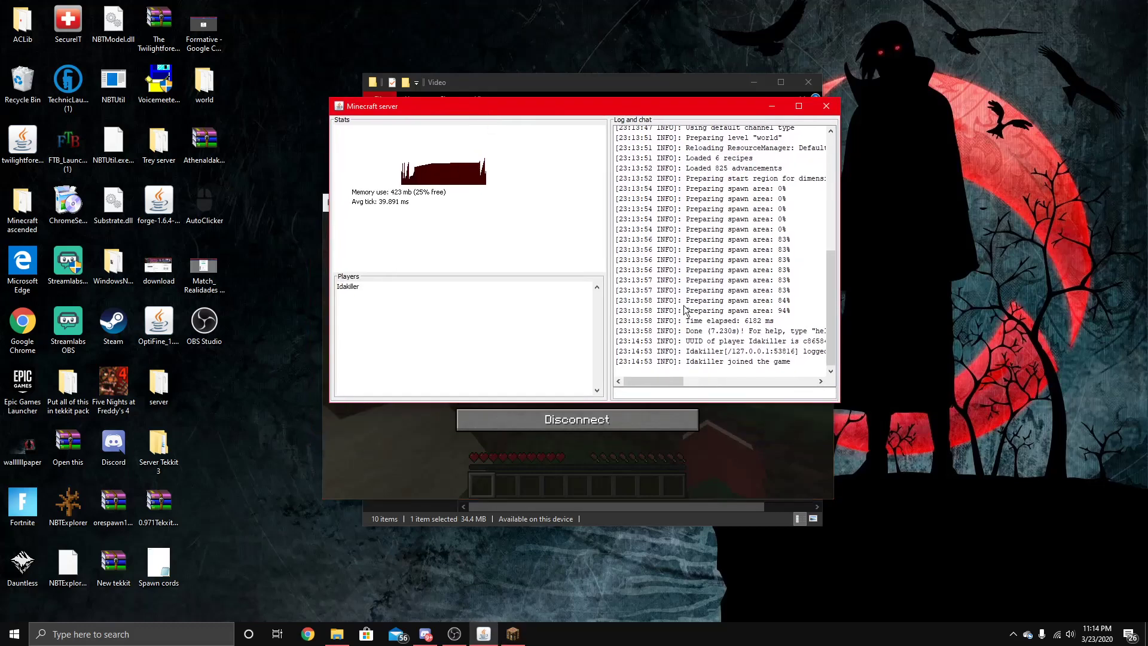
pyautogui.moveTo(684, 360); pyautogui.dragTo(792, 368)
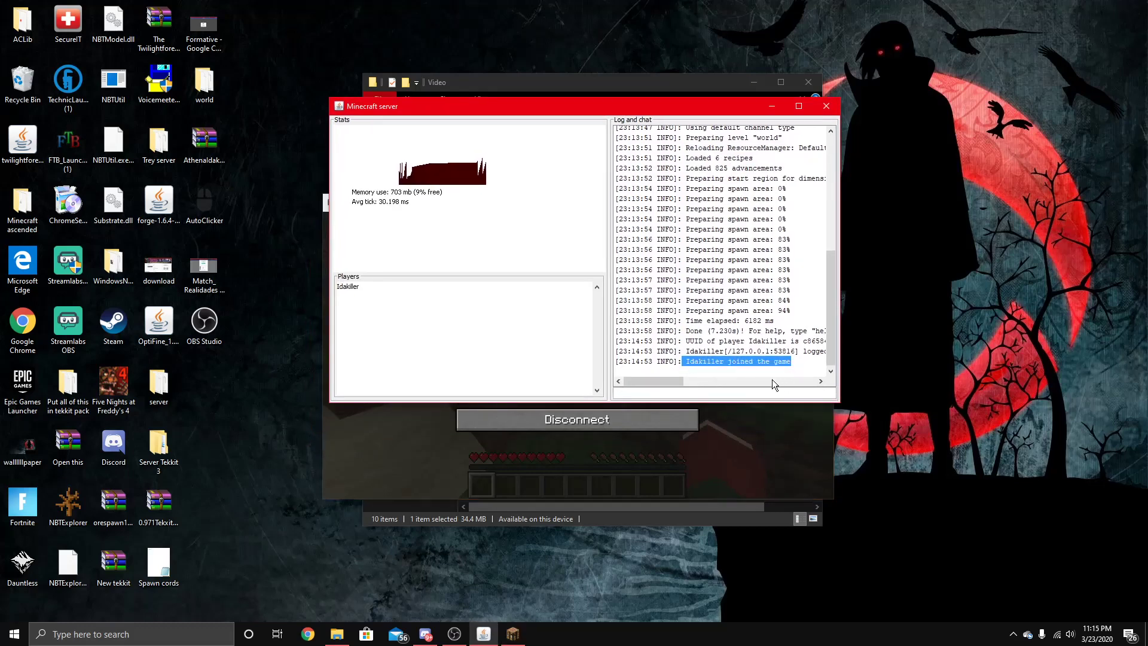
pyautogui.click(737, 367)
# Step: Make the joined player a server operator by running the op command with their username in the server console
pyautogui.click(722, 388)
pyautogui.write('o')
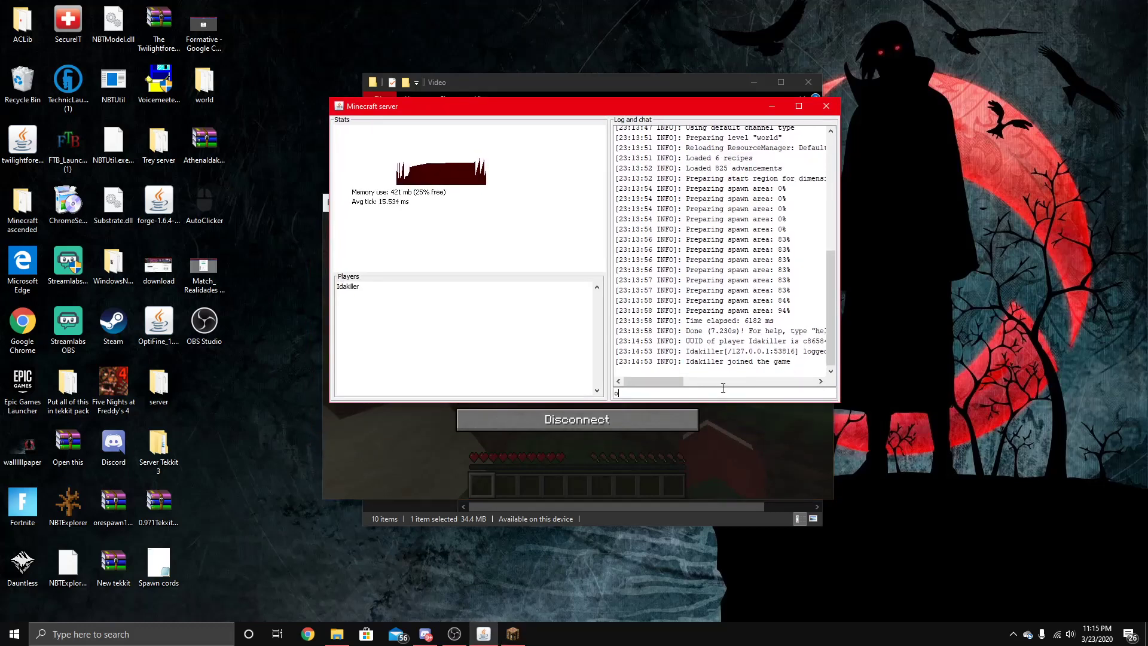
pyautogui.write('p Idakiller')
pyautogui.press('Return')
# Step: Resume the game and switch the player to creative mode with the /gamemode creative command
pyautogui.click(651, 459)
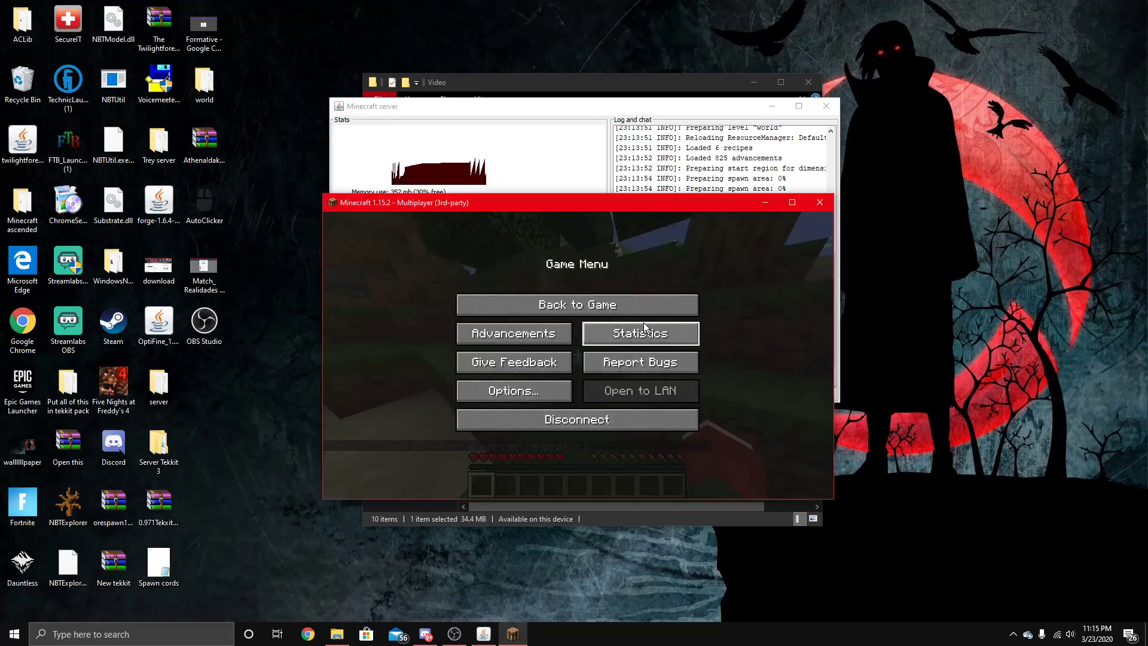
pyautogui.click(583, 306)
pyautogui.press('w')
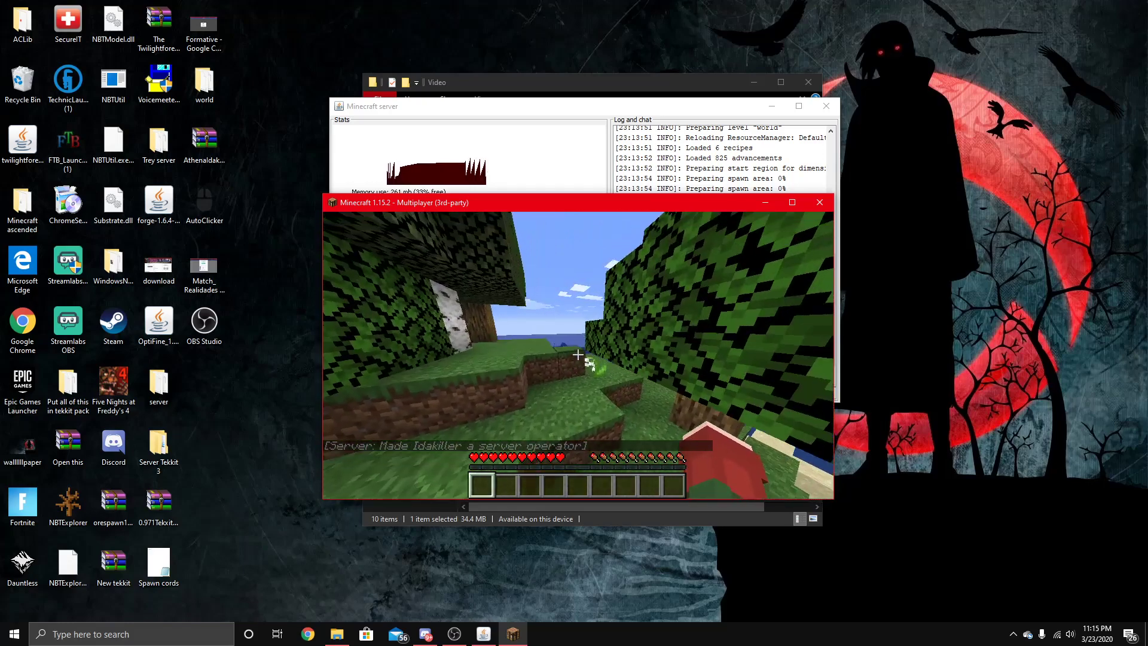
pyautogui.write('/gamemode creative')
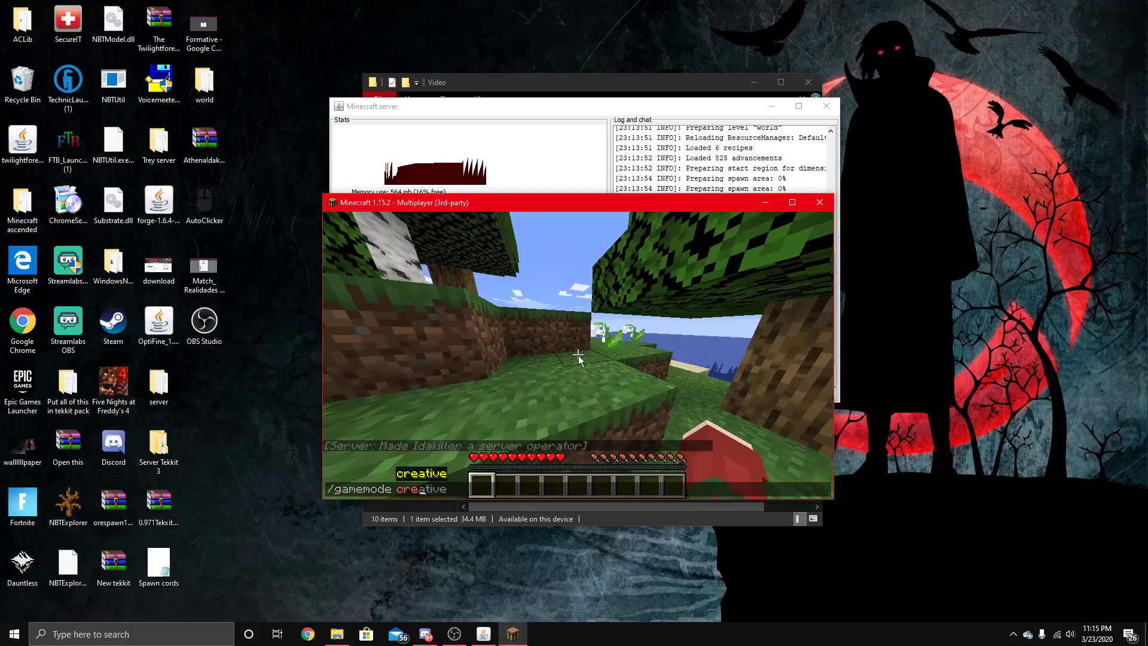
pyautogui.press('Return')
# Step: Test creative flight over the terrain, pause the game and bring the server console forward
pyautogui.press('space')
pyautogui.press('space')
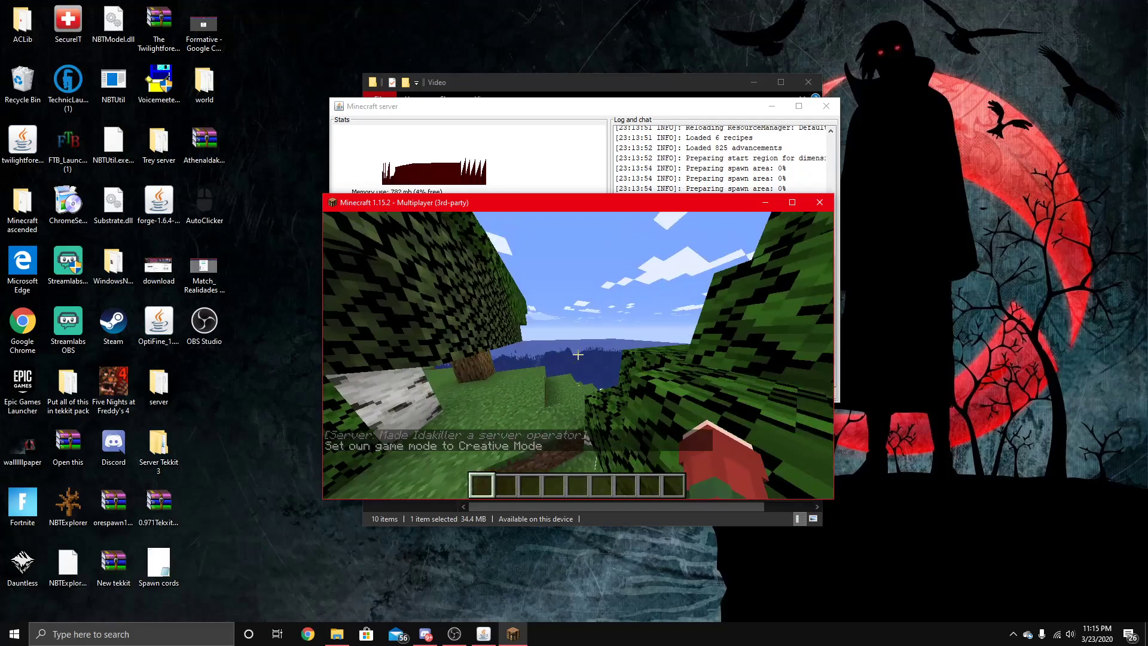
pyautogui.press('w')
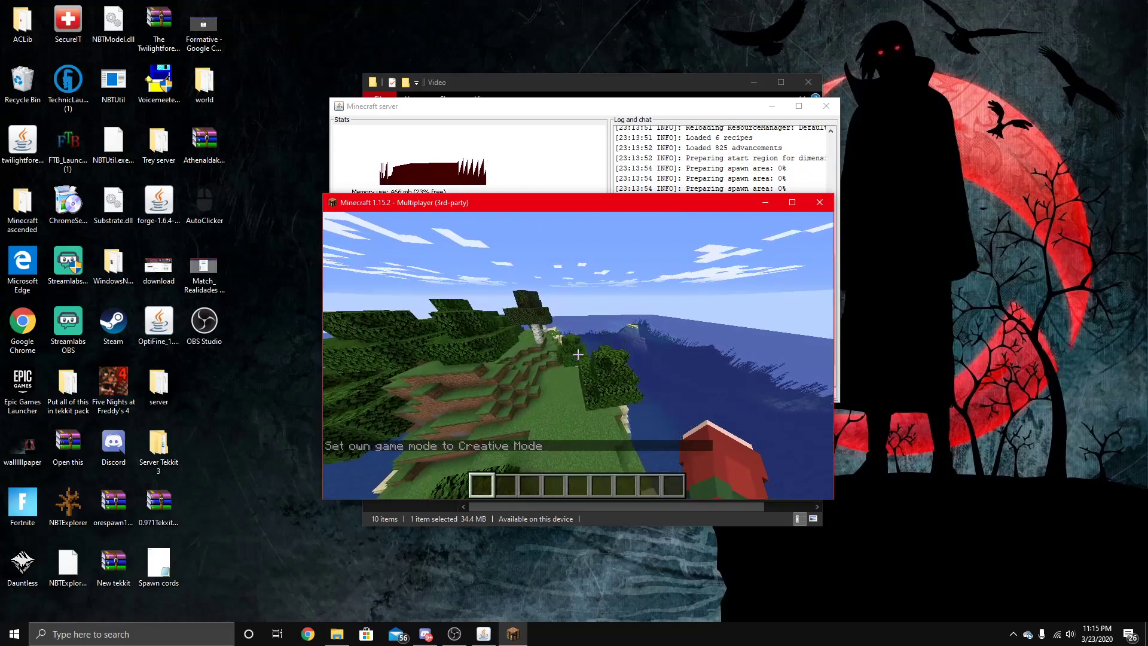
pyautogui.press('w')
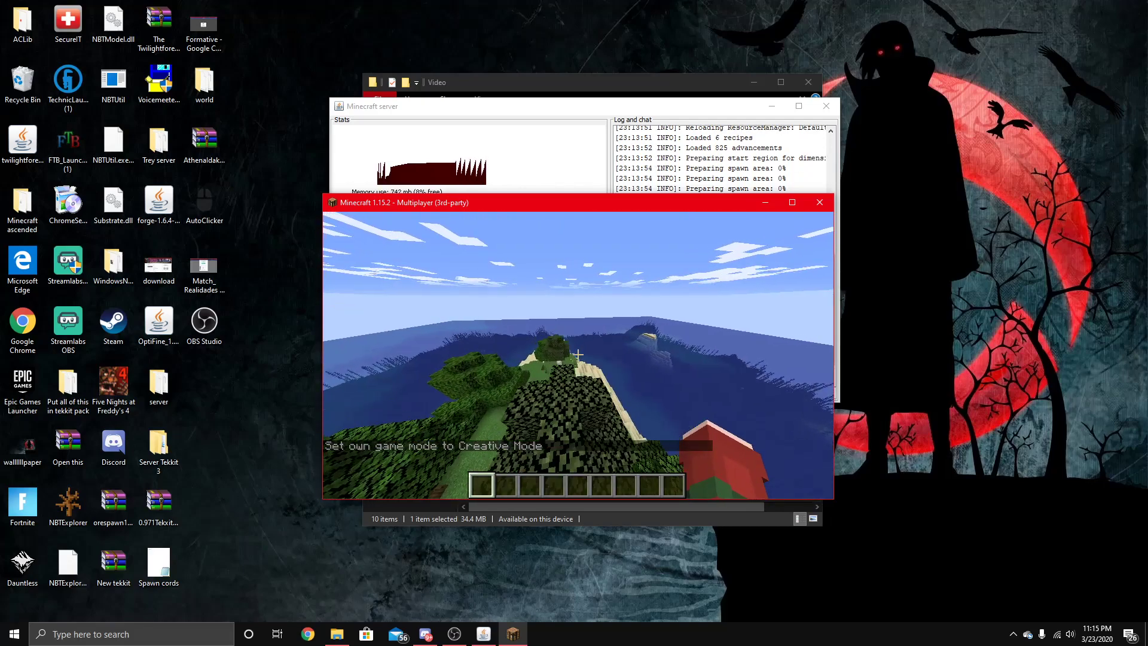
pyautogui.press('Escape')
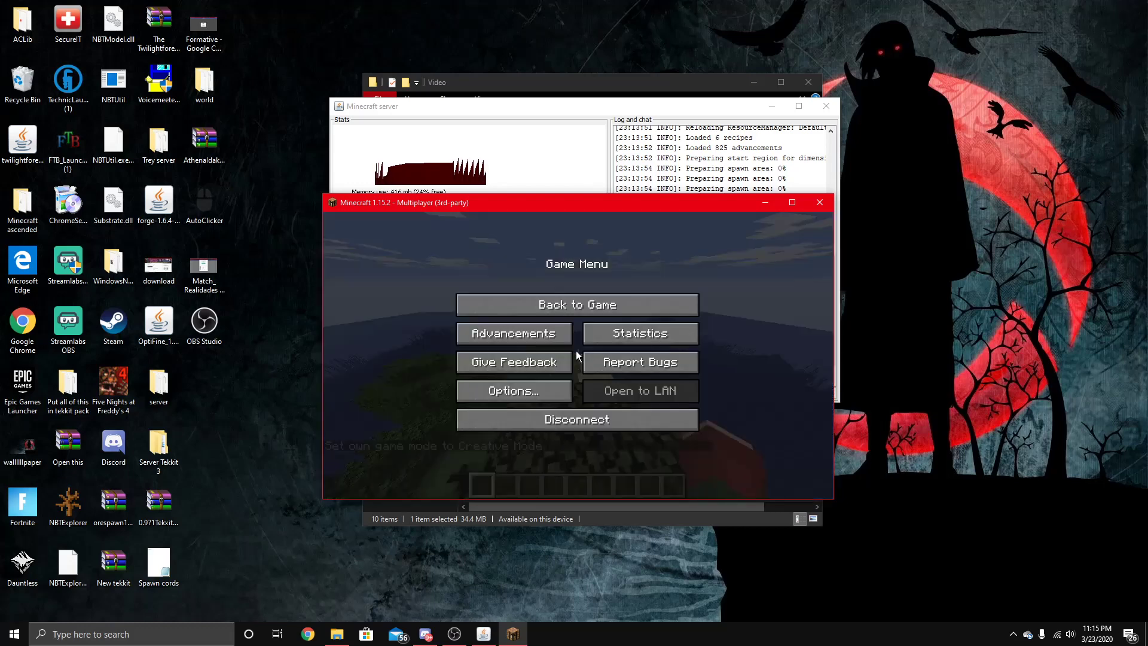
pyautogui.click(505, 150)
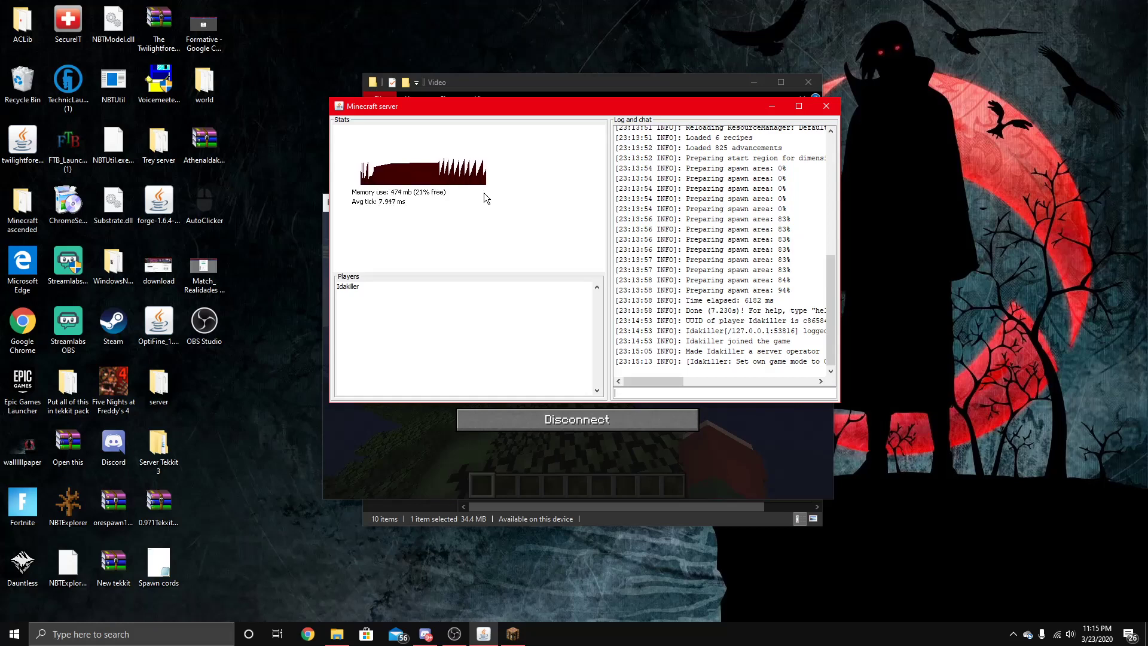
pyautogui.click(308, 635)
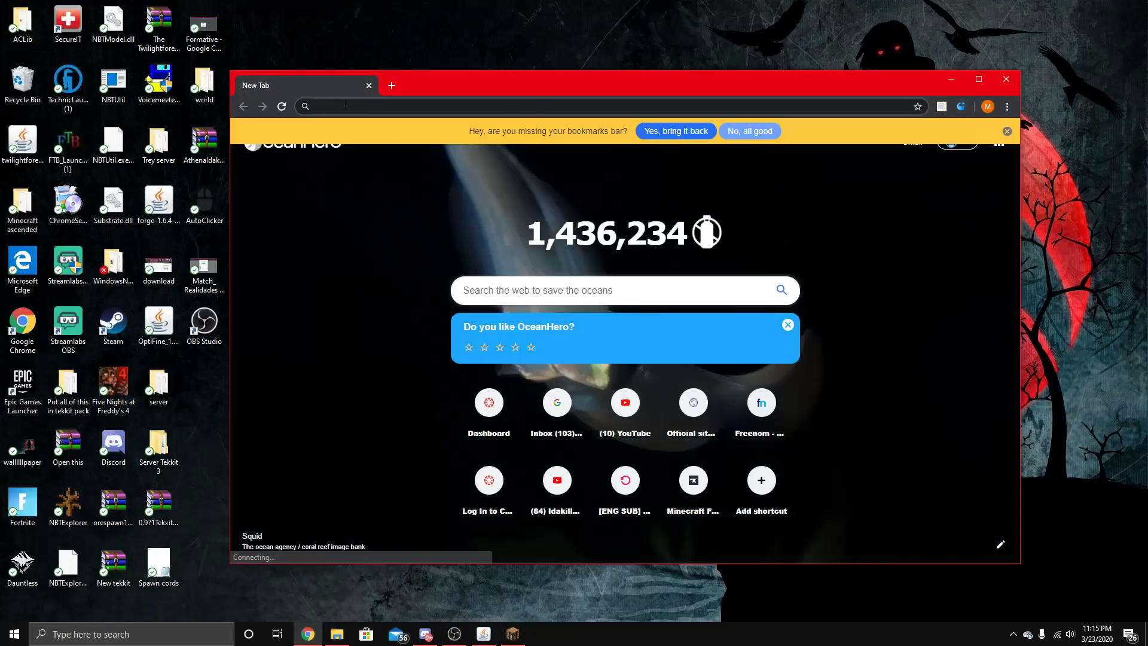
pyautogui.write('whats my')
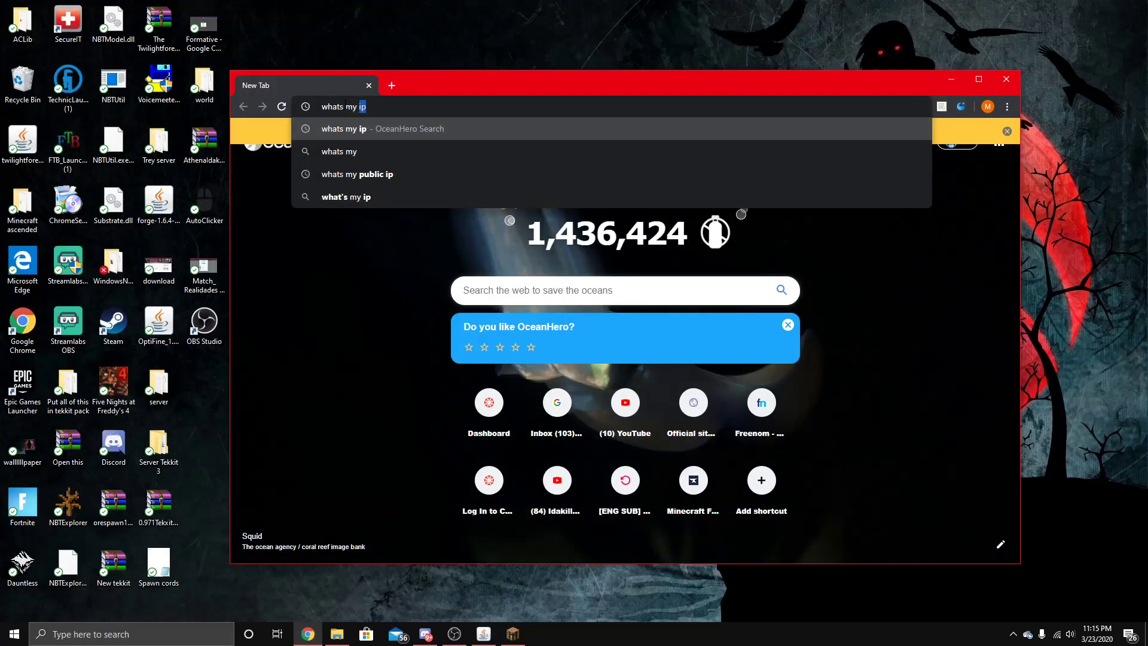
pyautogui.click(1007, 81)
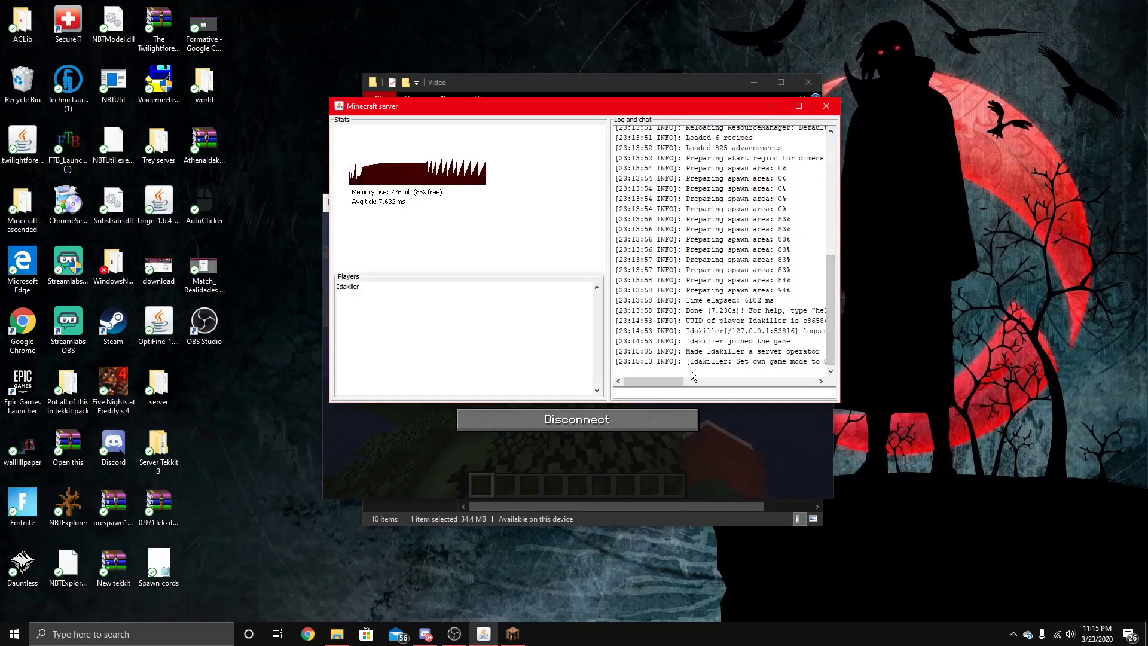
# Step: Disconnect the game from the Video server and shut the server down with the stop command
pyautogui.click(715, 440)
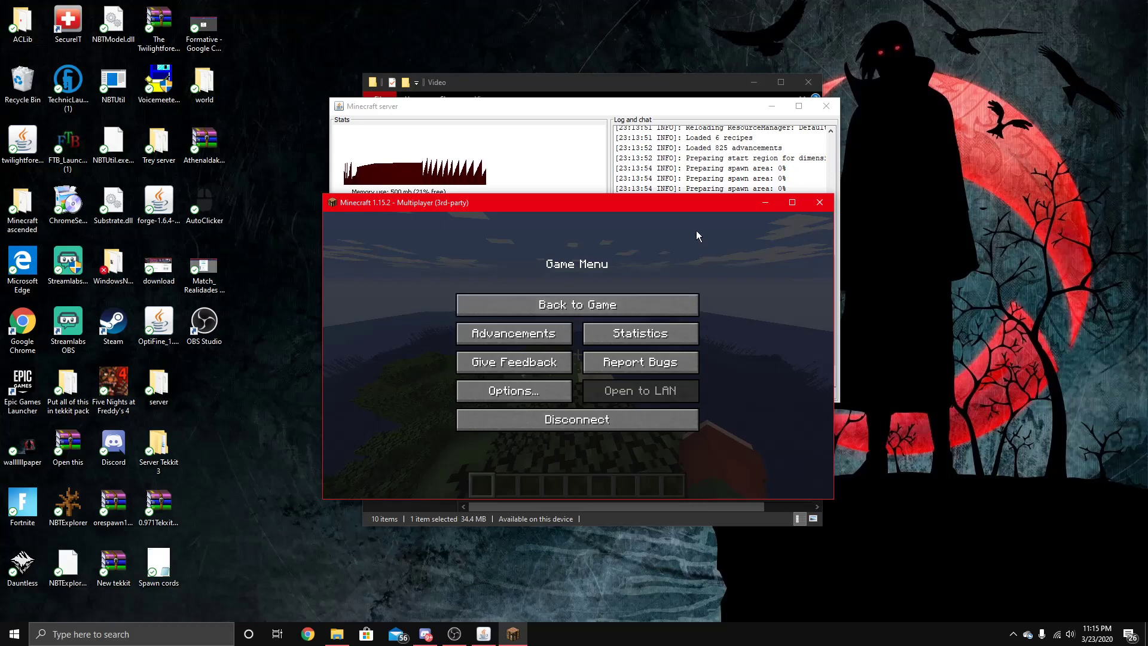
pyautogui.moveTo(687, 205); pyautogui.dragTo(686, 225)
pyautogui.click(646, 442)
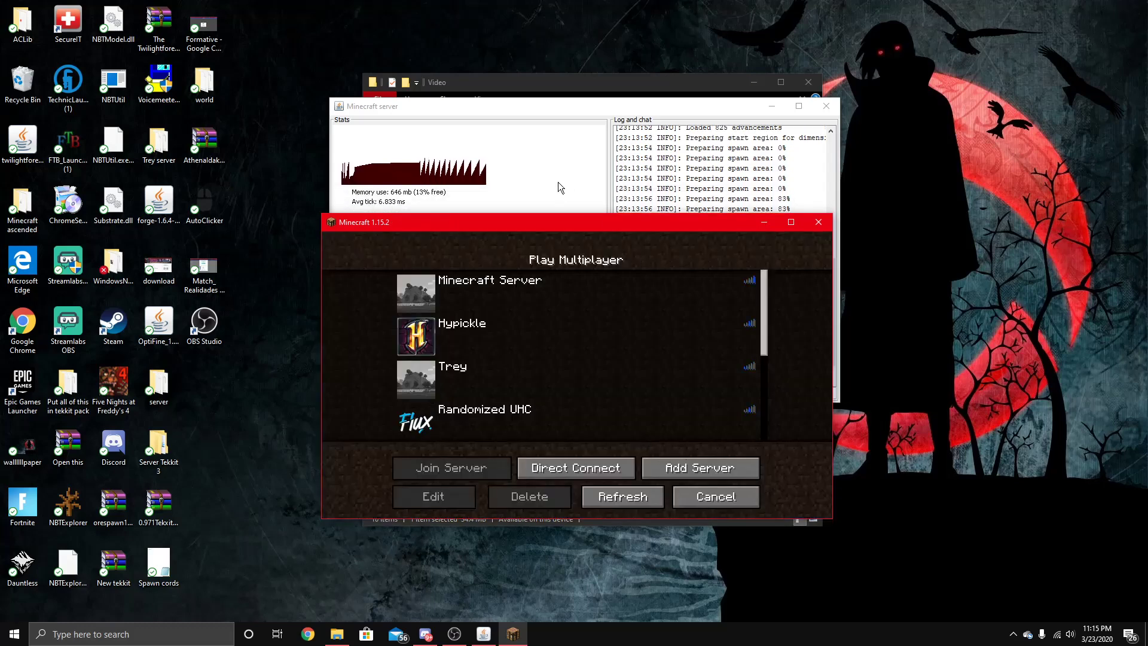
pyautogui.hotkey('alt', 'Tab')
pyautogui.write('stop')
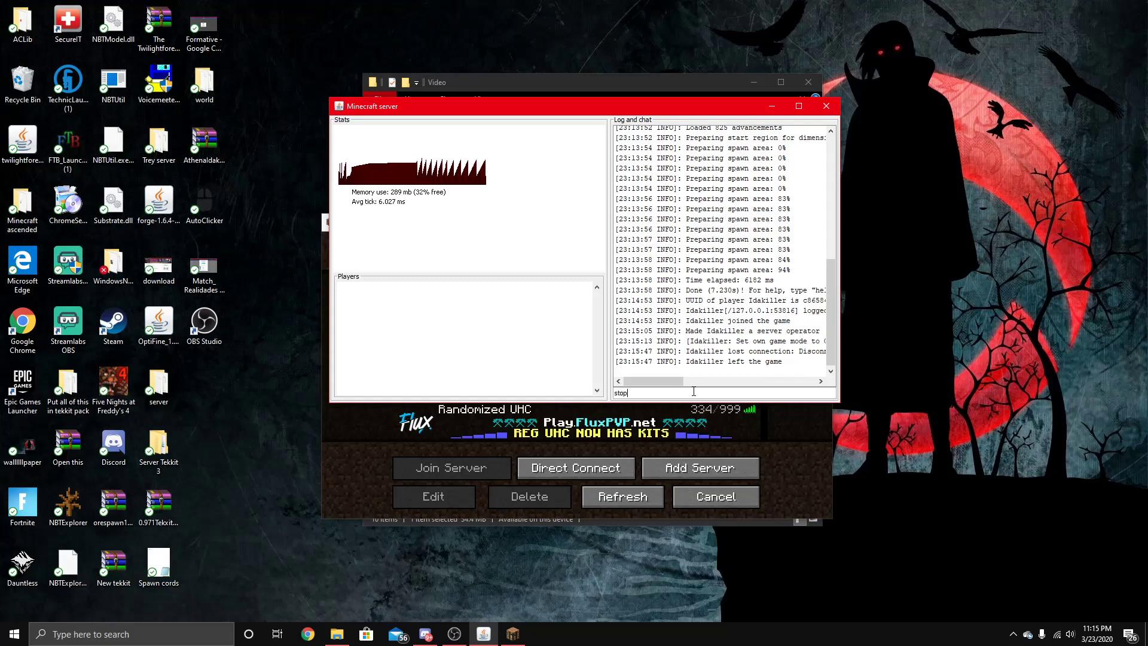
pyautogui.press('Return')
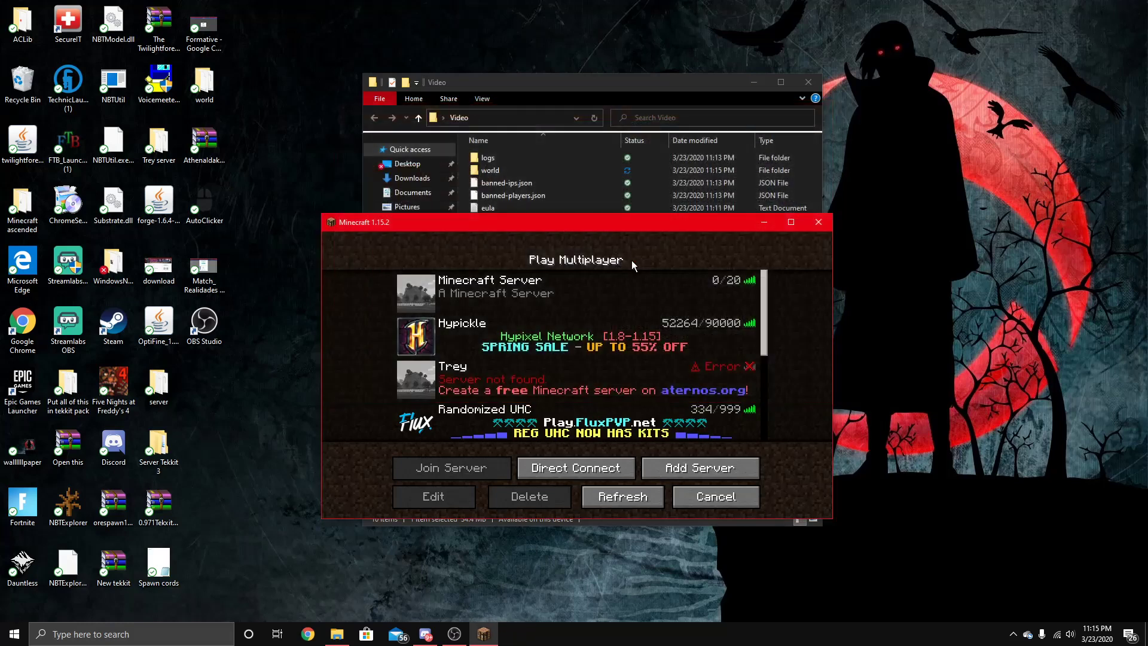
# Step: Leave the multiplayer server list, quit Minecraft and close the Video folder window
pyautogui.moveTo(595, 223); pyautogui.dragTo(622, 205)
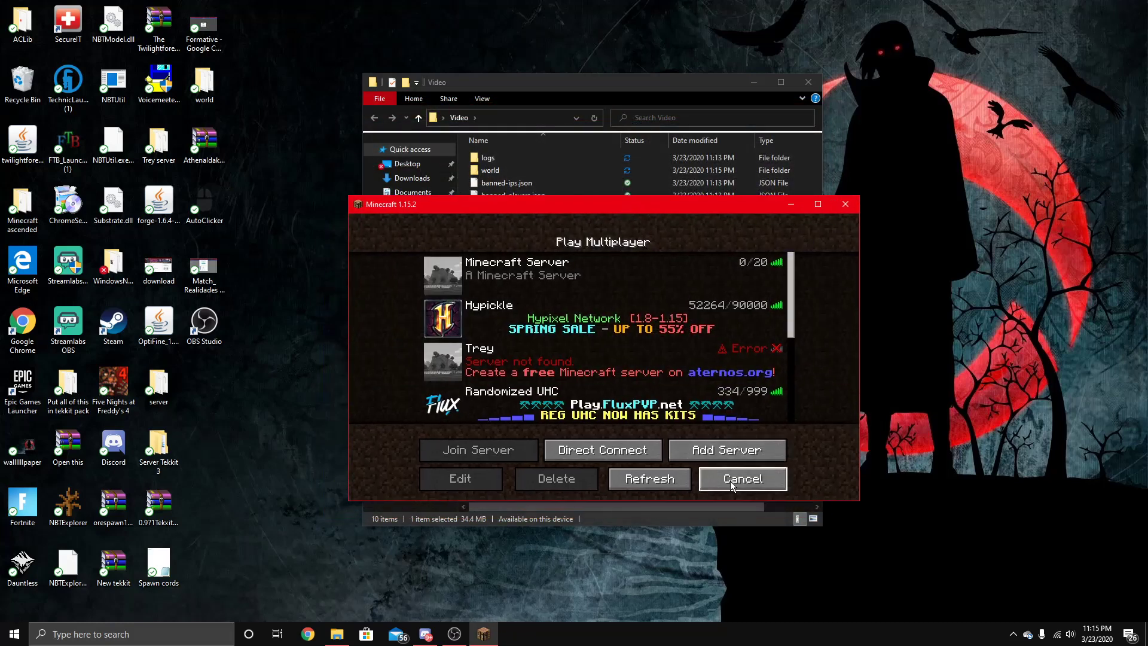
pyautogui.click(743, 478)
pyautogui.click(646, 449)
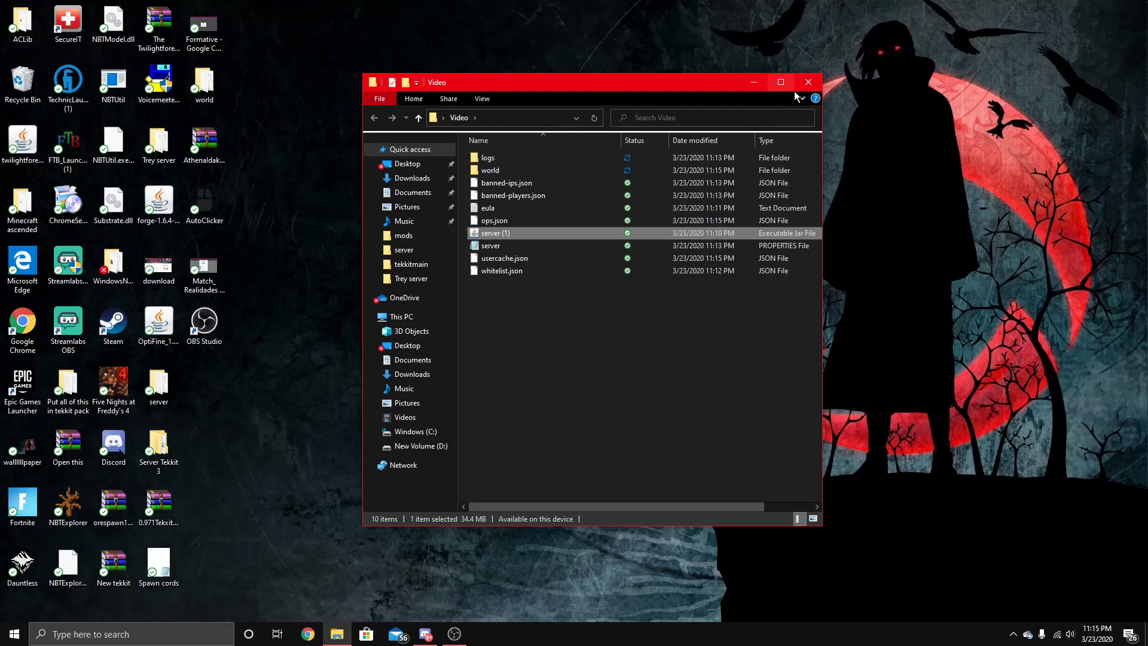
pyautogui.moveTo(724, 79); pyautogui.dragTo(699, 83)
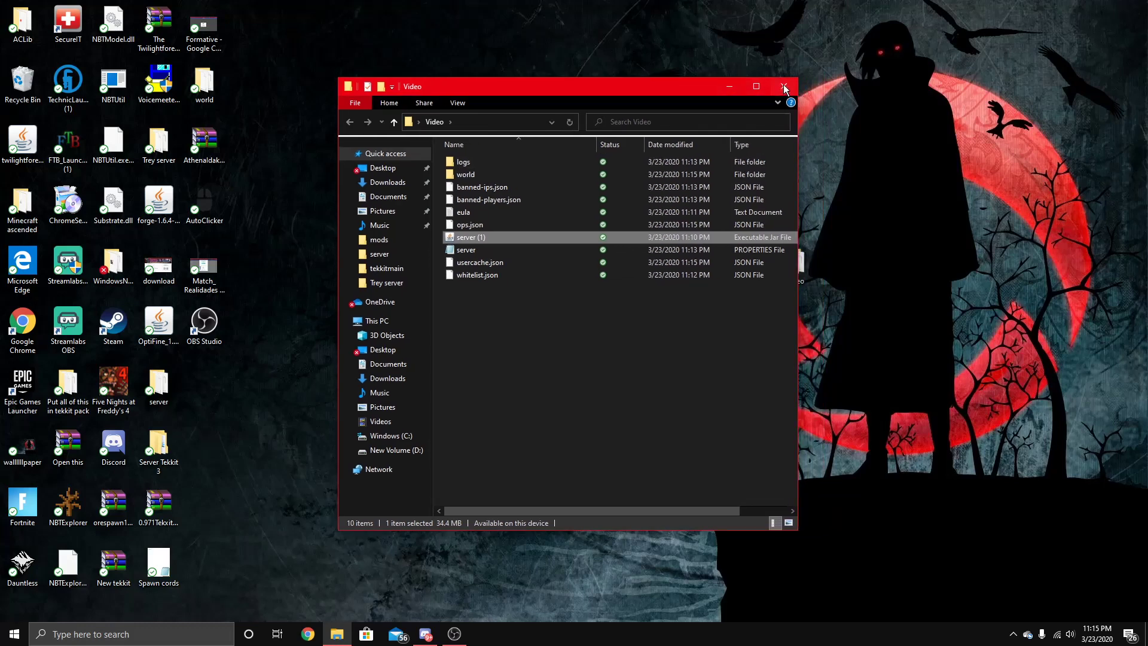
pyautogui.click(783, 86)
pyautogui.moveTo(449, 133); pyautogui.dragTo(561, 231)
pyautogui.moveTo(452, 162); pyautogui.dragTo(880, 399)
pyautogui.click(880, 398)
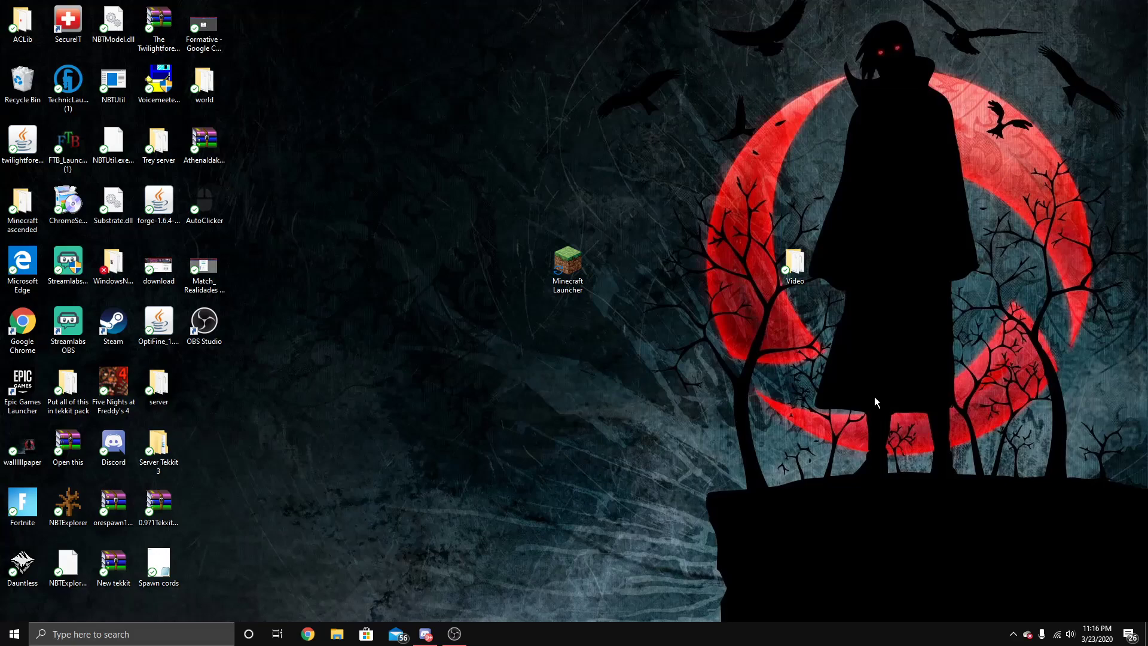
# Step: Switch to Chrome, search the web for "aternos" and close the browser after viewing the results
pyautogui.click(308, 633)
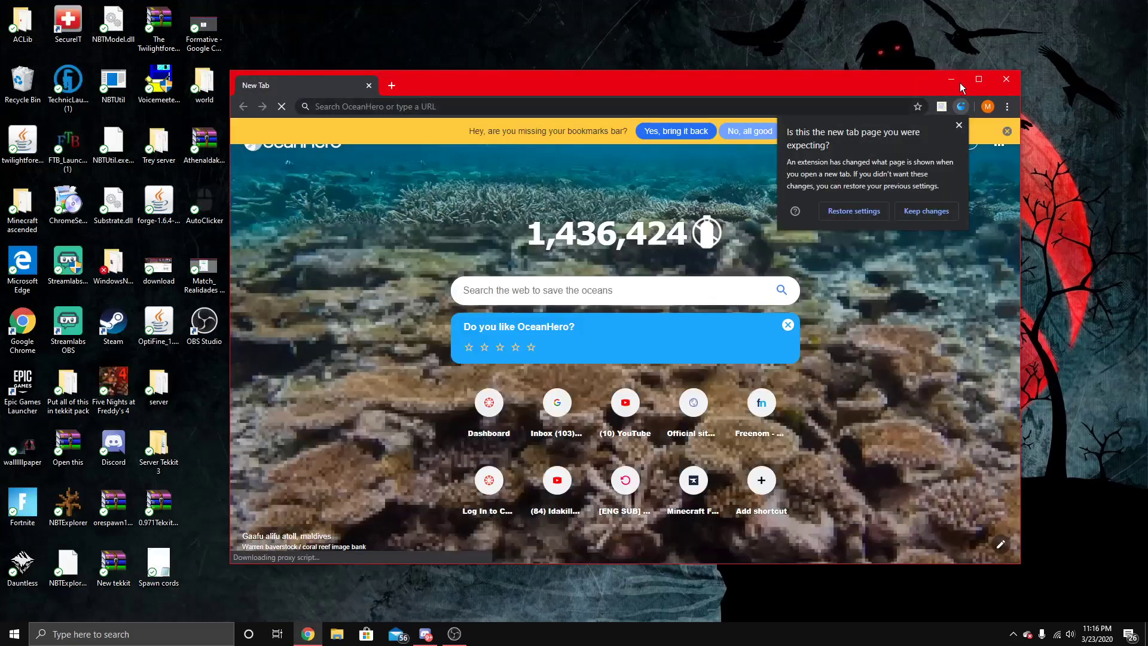
pyautogui.click(979, 78)
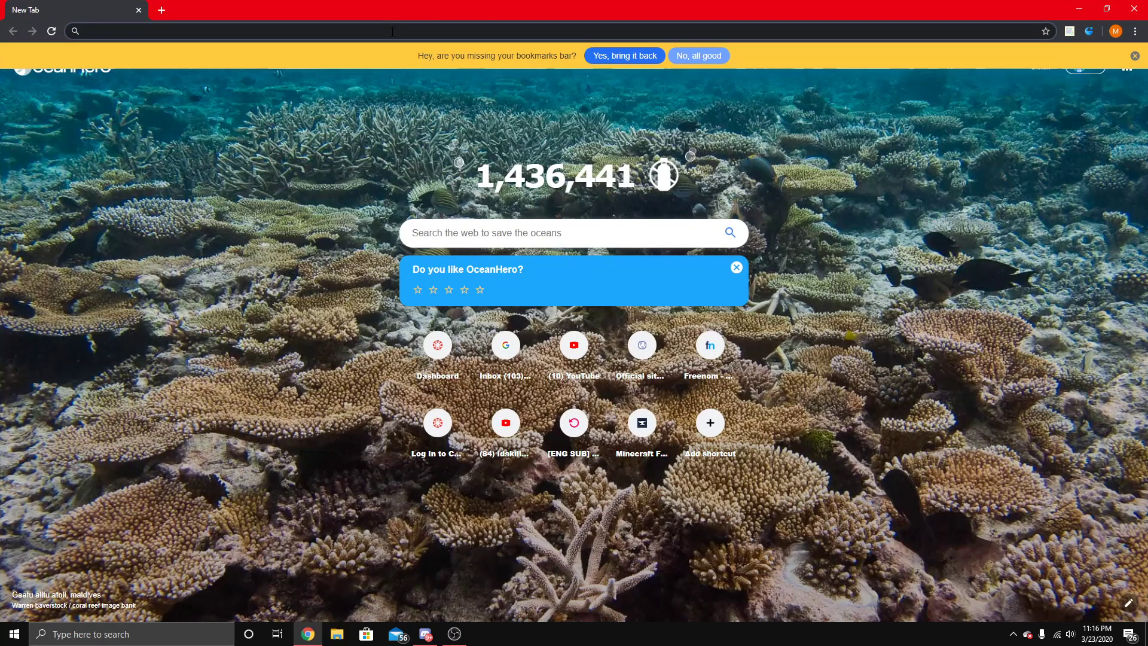
pyautogui.write('a')
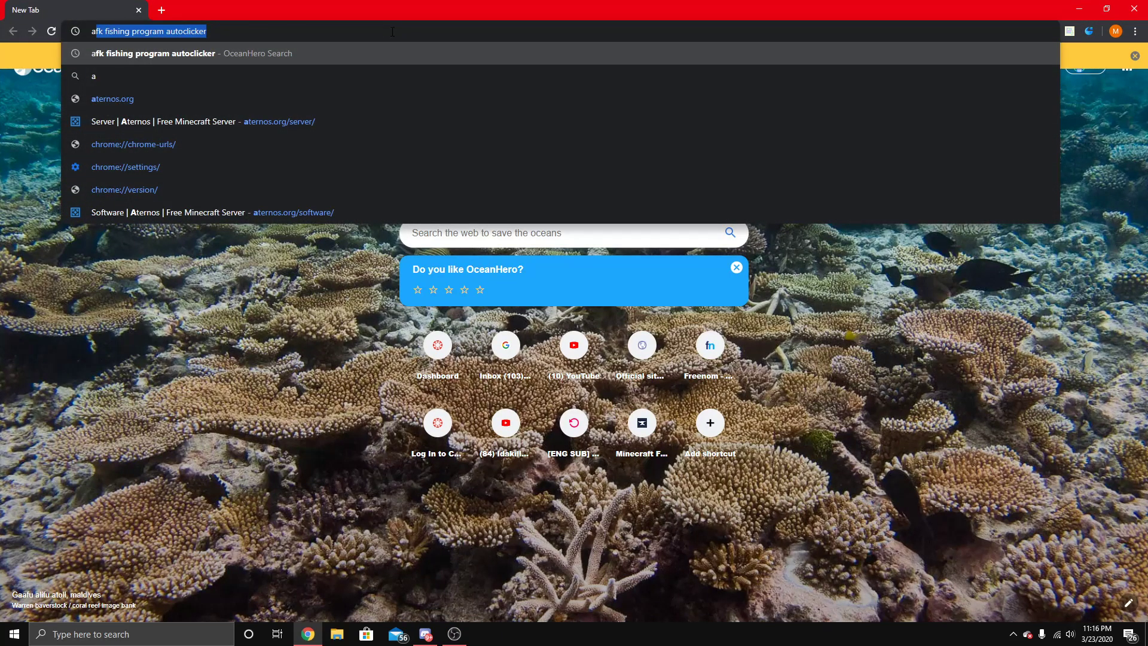
pyautogui.write('ternos')
pyautogui.press('Return')
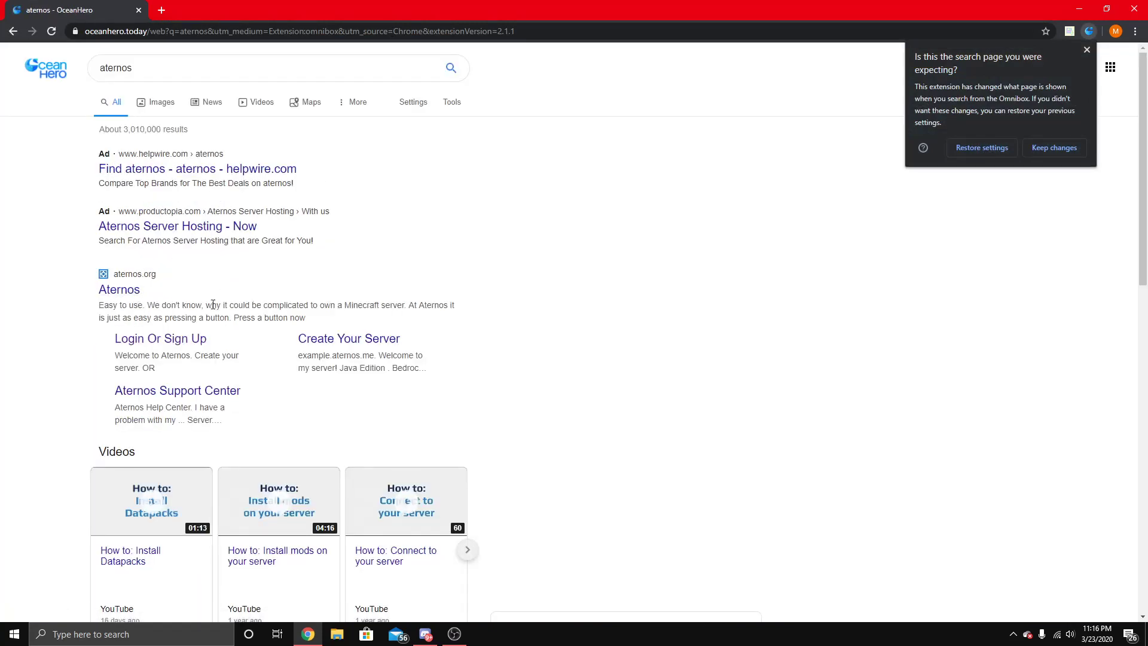
pyautogui.click(1087, 49)
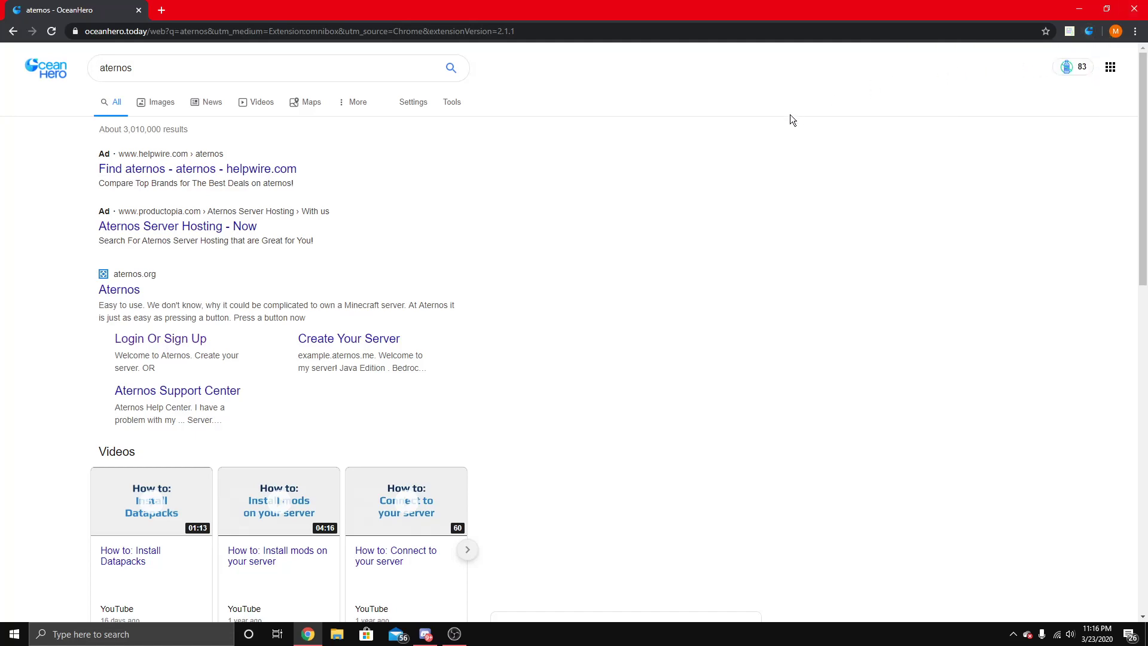
pyautogui.click(1134, 8)
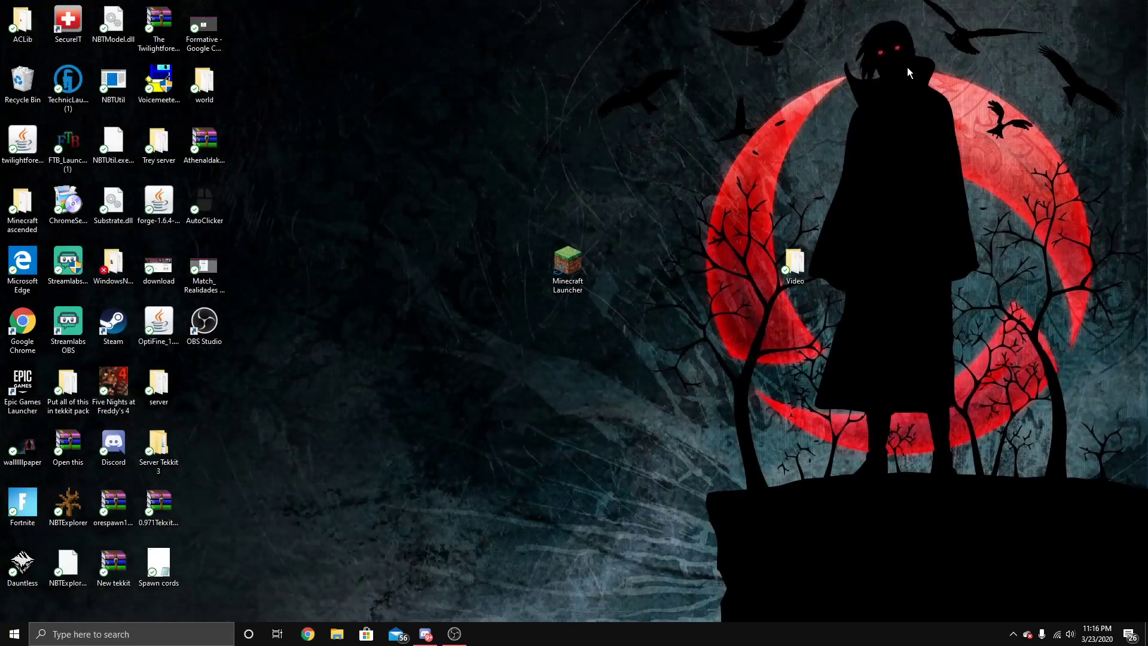